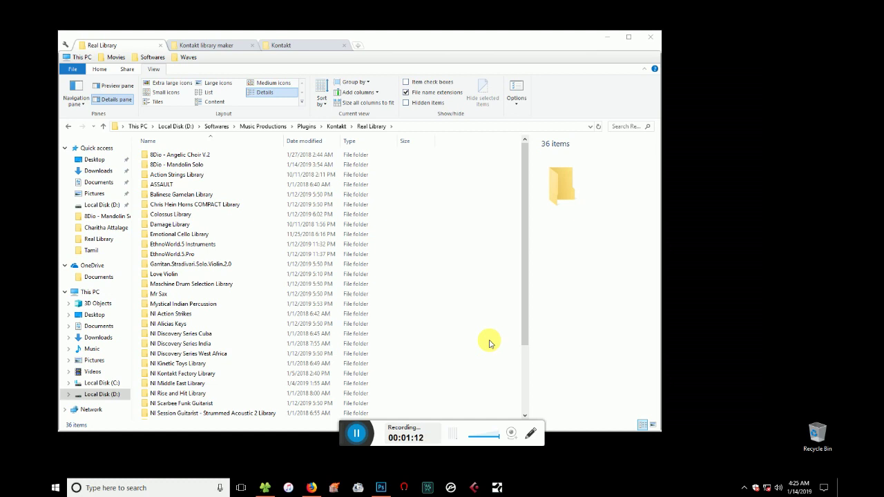
- Open Kontakt and look through its file browser and the list of installed libraries
left_click(451, 488)
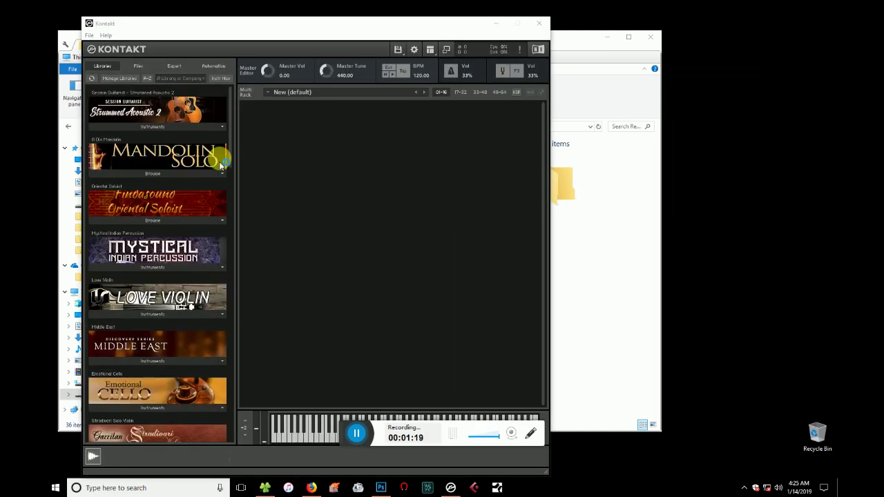
left_click(138, 65)
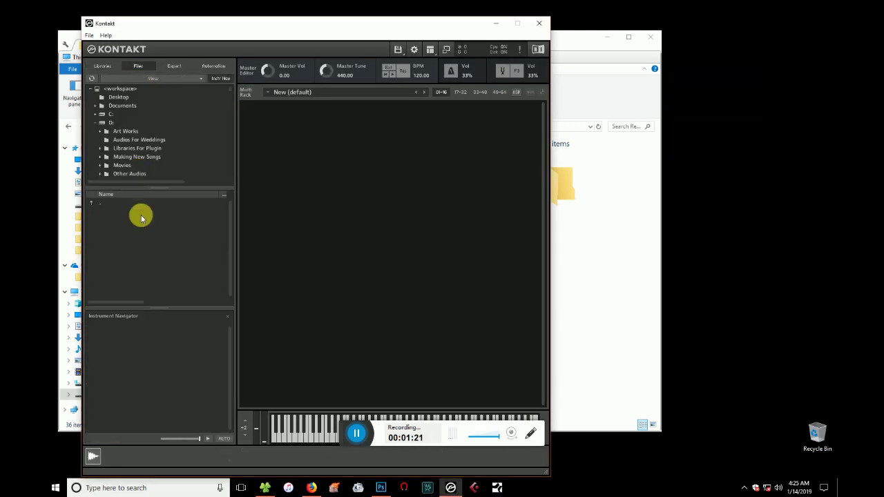
left_click(103, 69)
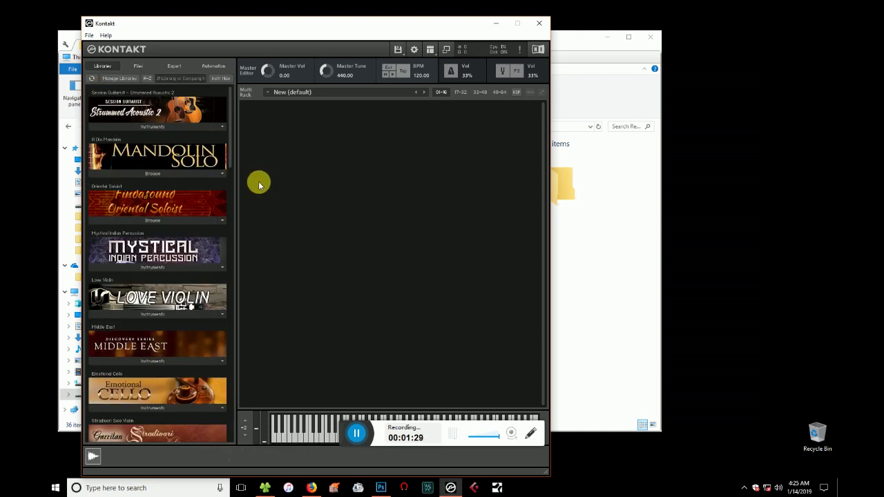
left_click_drag(229, 162, 228, 118)
left_click_drag(346, 431, 567, 468)
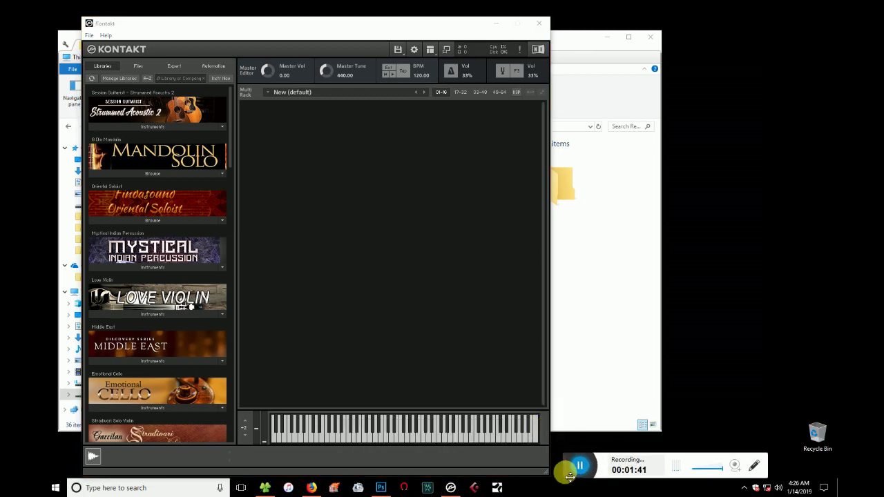
- Start adding a library through Kontakt's library management and browse to D:\Softwares\Music Productions\Plugins\Kontakt\Real Library
left_click(121, 76)
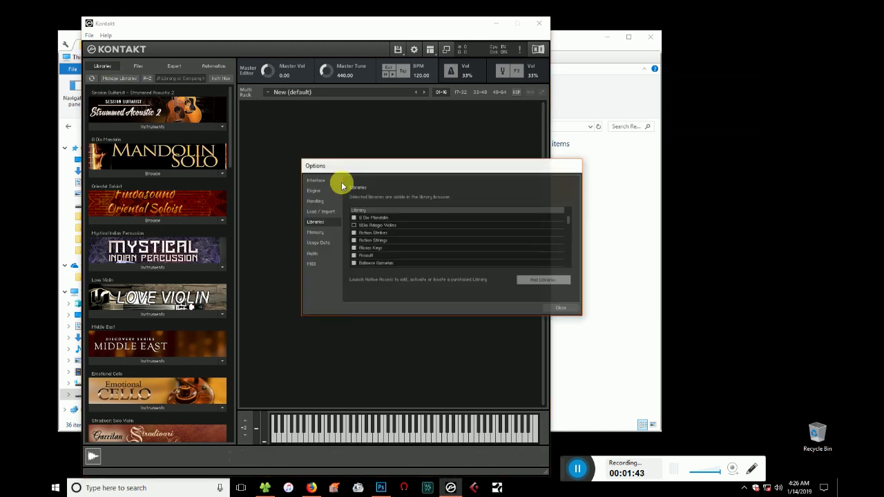
left_click_drag(460, 166, 310, 152)
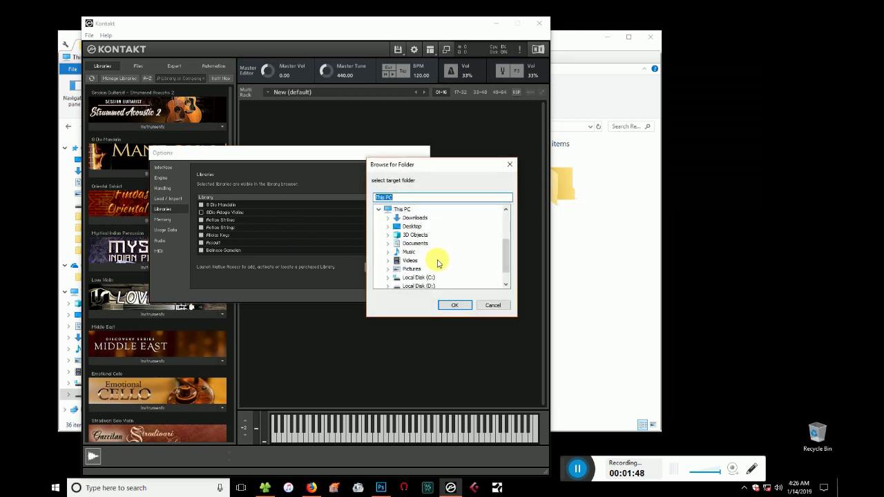
scroll(505, 266, "down", 2)
double_click(420, 277)
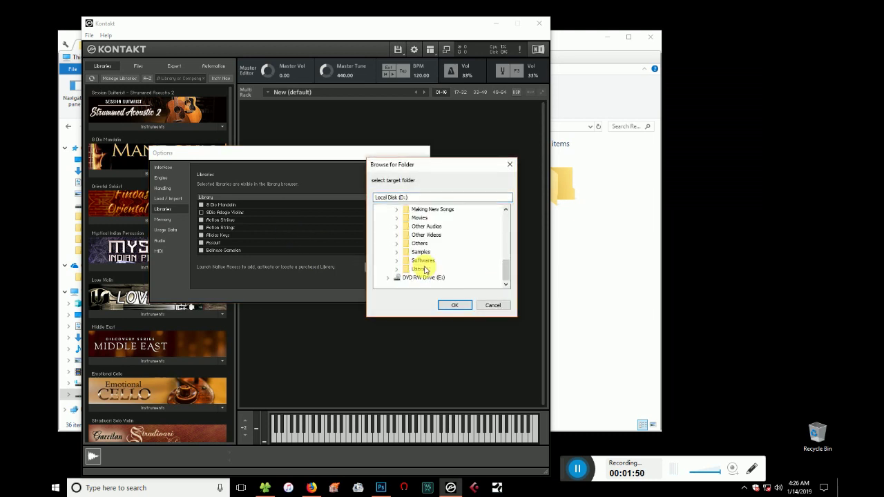
double_click(421, 261)
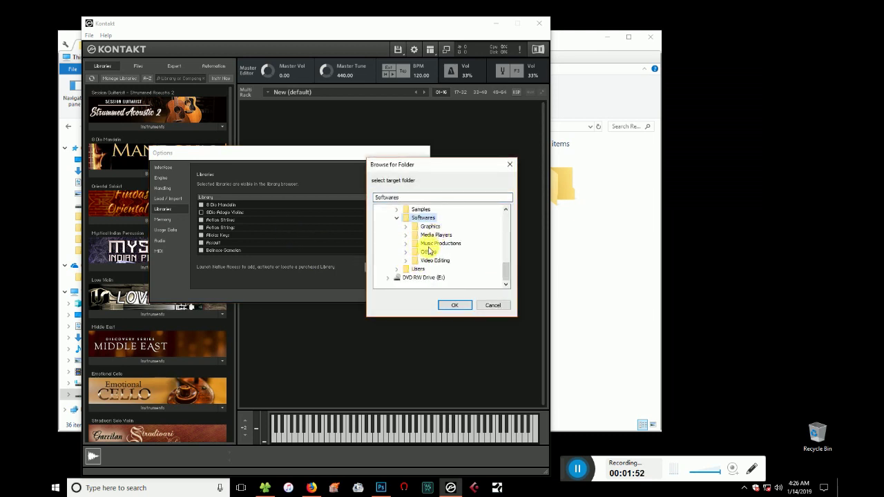
double_click(435, 244)
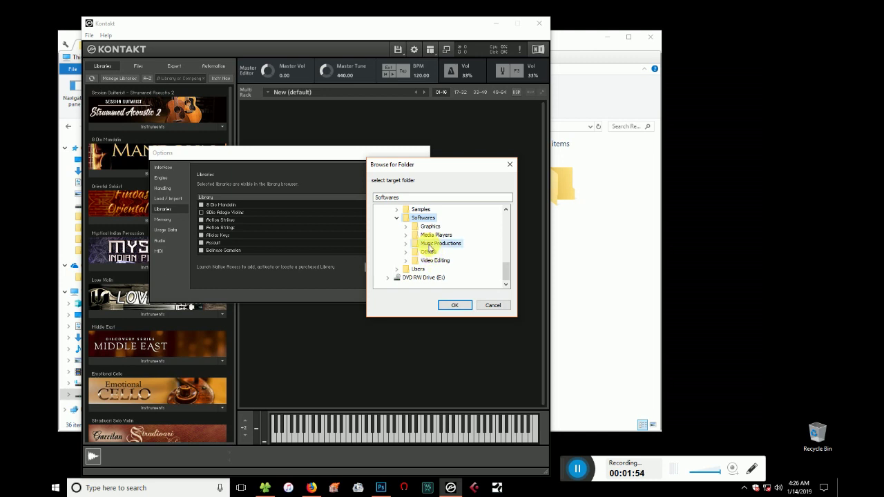
double_click(436, 244)
double_click(447, 245)
double_click(458, 244)
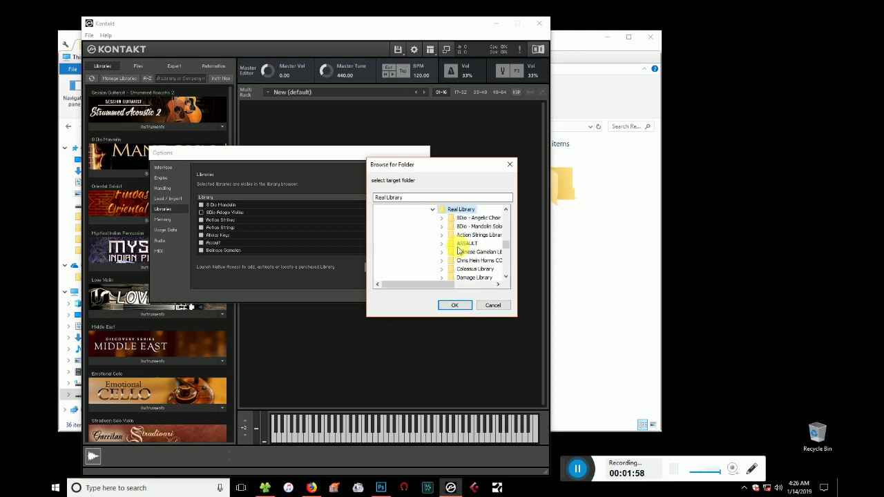
- Try to add the 8Dio - Angelic Choir V.2 folder as a library, and leave the options and Kontakt
left_click_drag(418, 284, 449, 284)
left_click(430, 218)
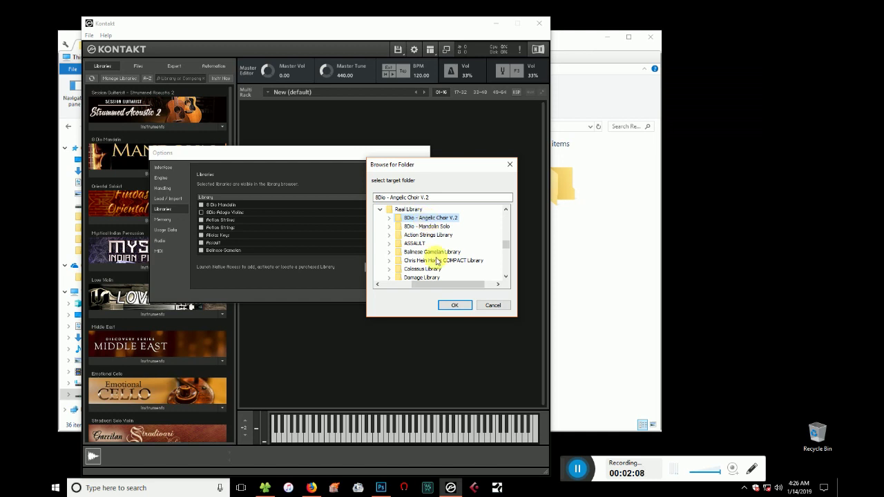
left_click(453, 305)
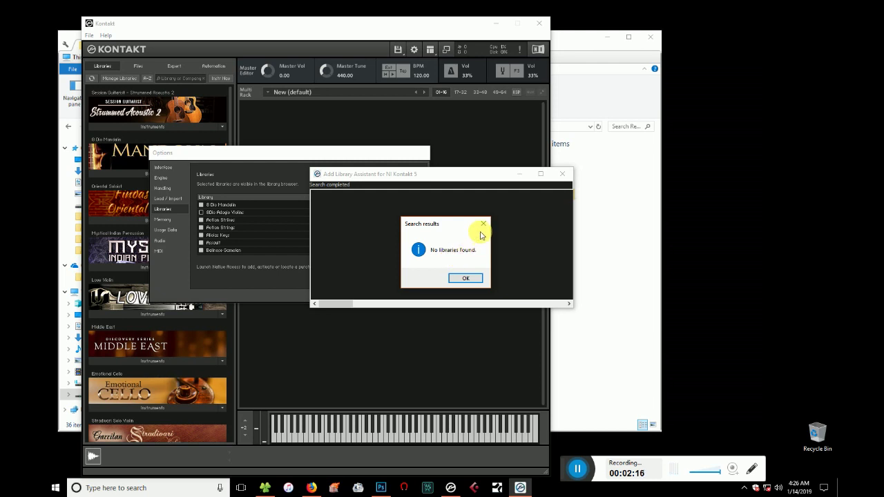
left_click(464, 278)
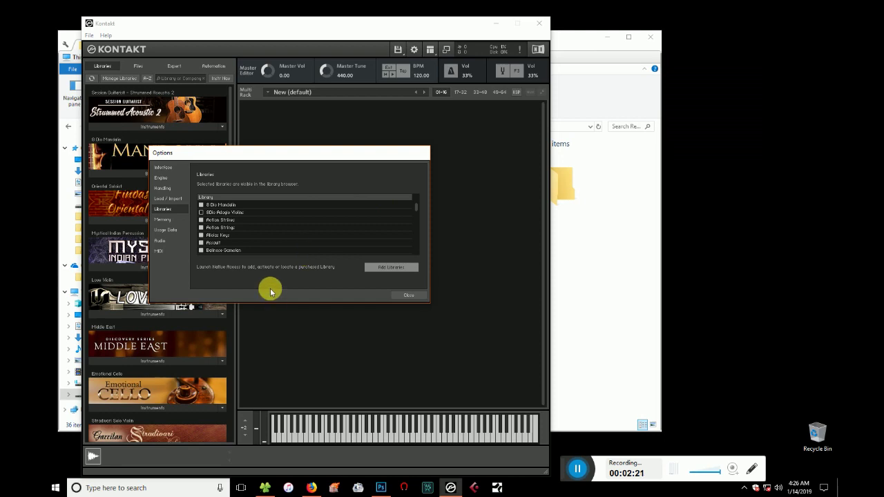
left_click(407, 296)
left_click(491, 25)
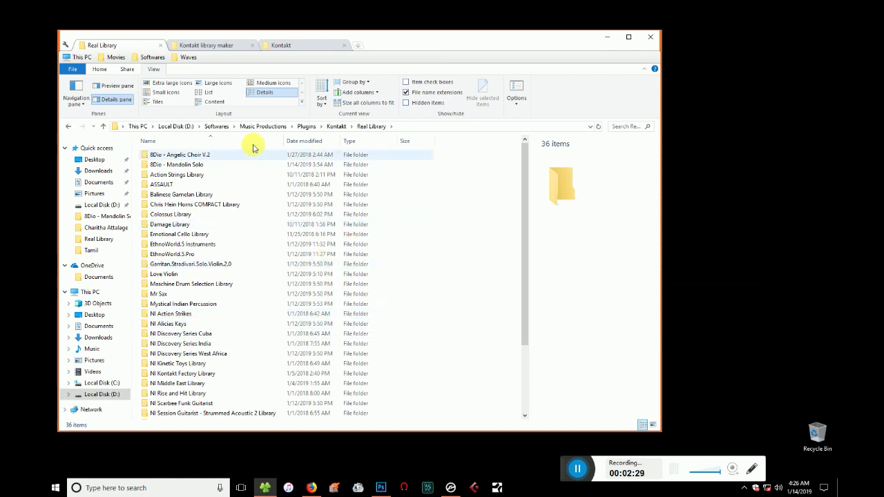
- Launch KLC.exe from the Kontakt library maker folder and arrange its window over the file list
left_click(200, 45)
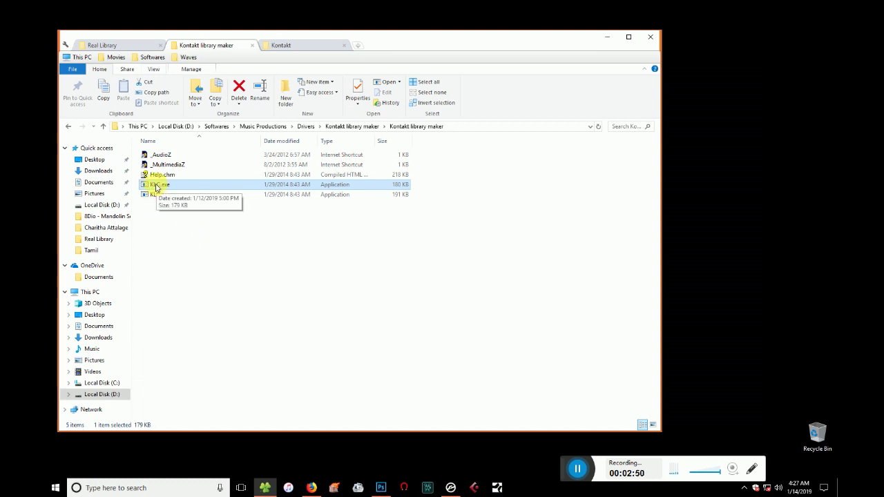
right_click(174, 241)
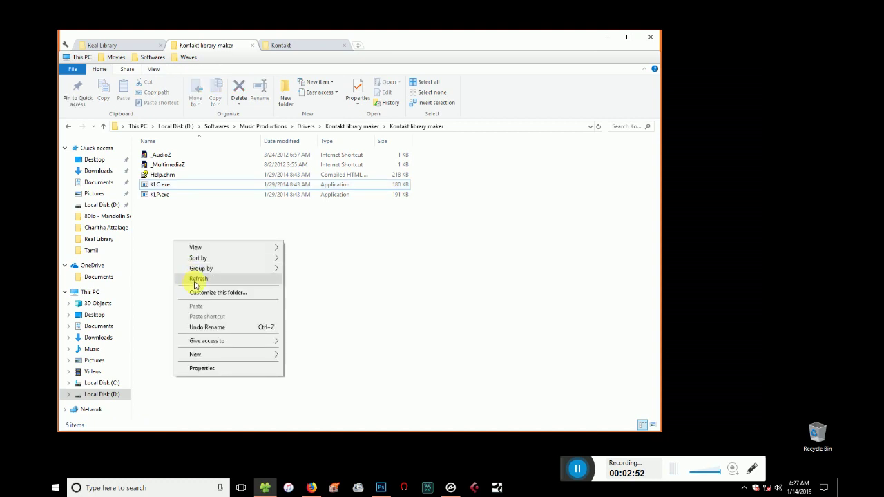
left_click(197, 281)
right_click(173, 256)
left_click(198, 293)
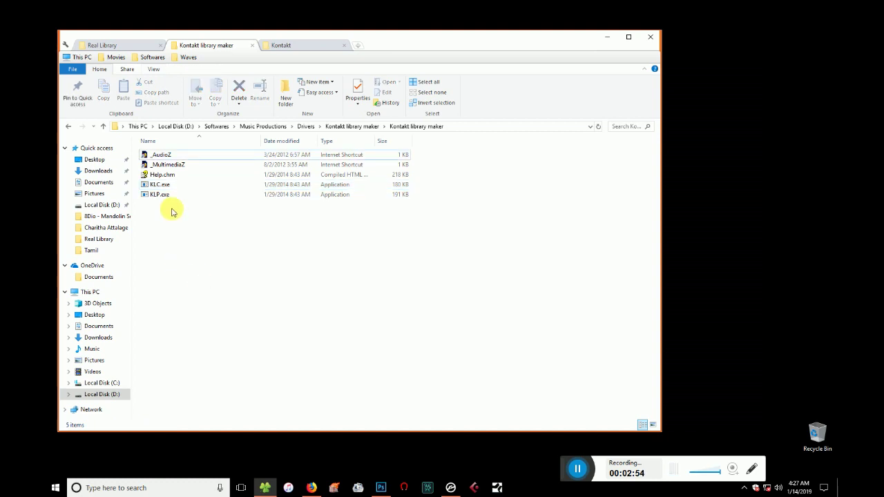
left_click(153, 185)
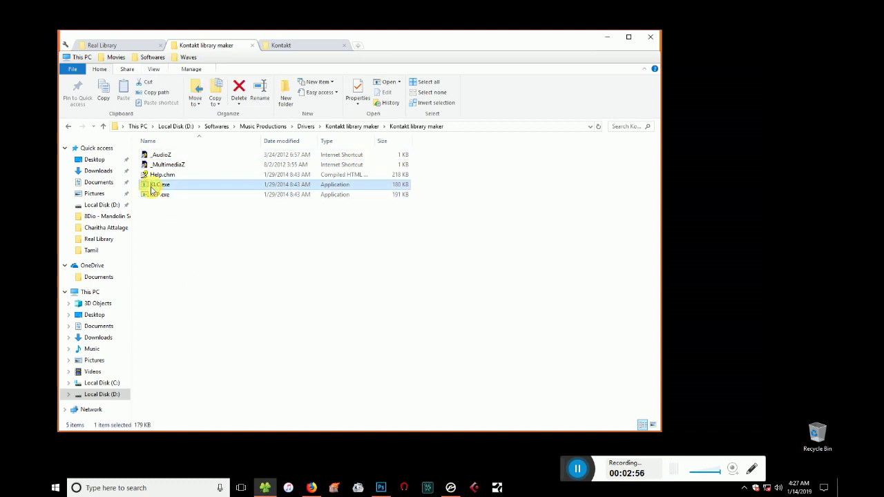
double_click(154, 185)
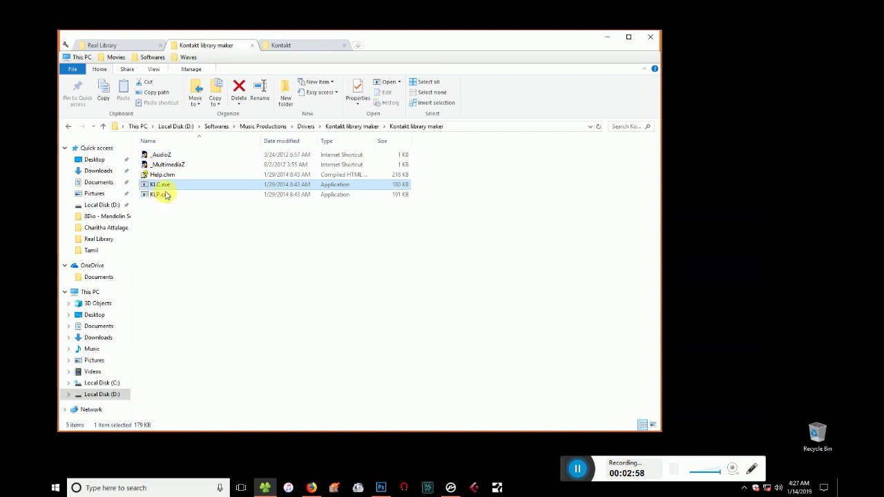
left_click_drag(421, 221, 239, 232)
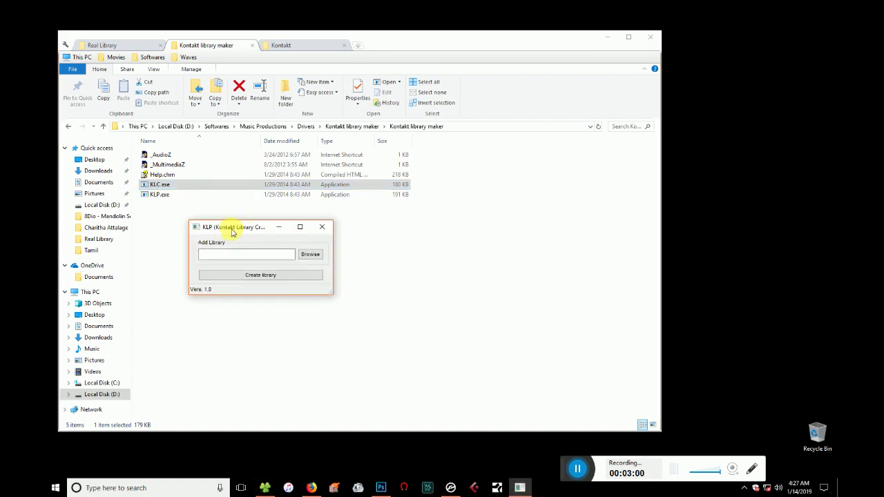
mouse_move(338, 276)
left_mouse_down()
mouse_move(401, 276)
mouse_move(351, 277)
left_mouse_up()
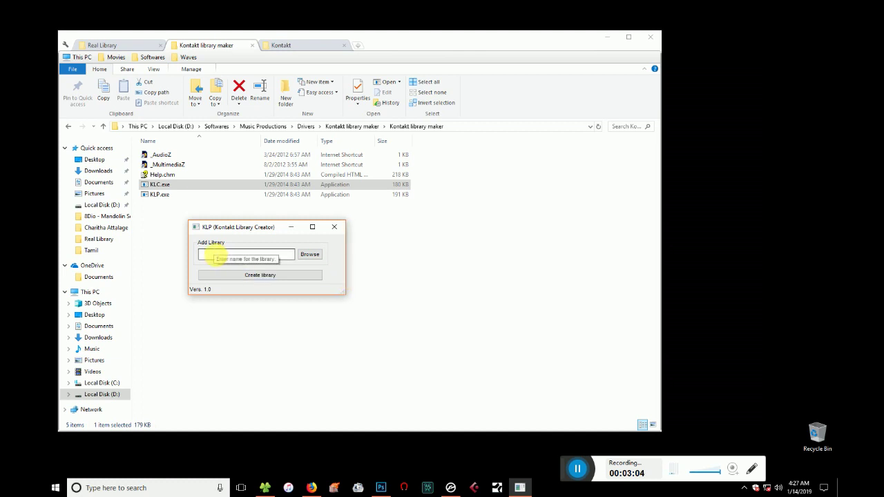
- Choose D:\Softwares\Music Productions\Plugins\Kontakt\Real Library\8Dio - Angelic Choir V.2 as the source folder for the new library
left_click(310, 255)
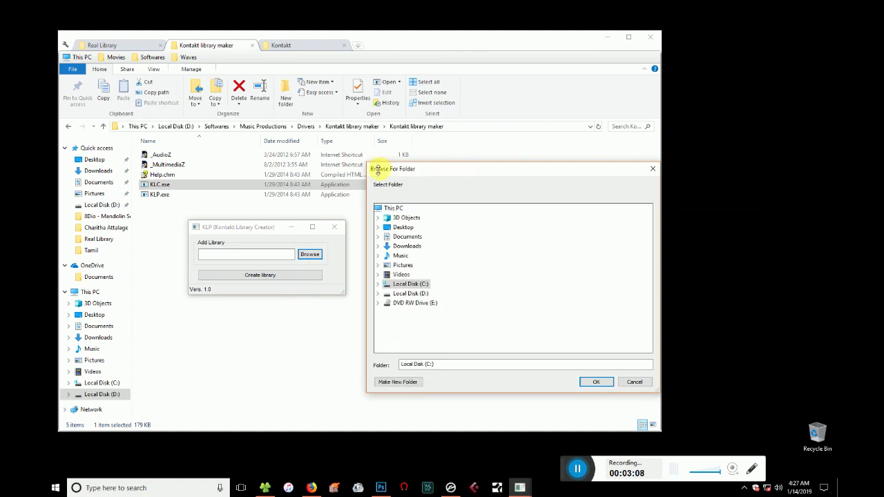
left_click_drag(448, 151, 251, 138)
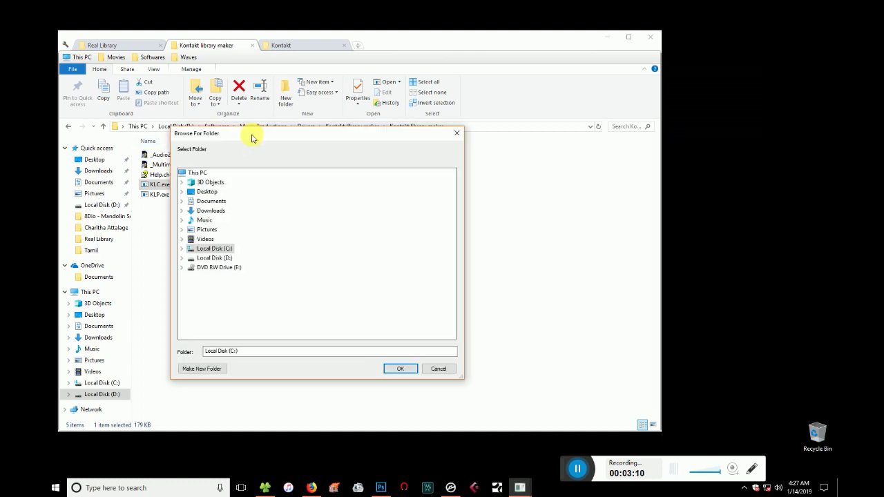
double_click(226, 262)
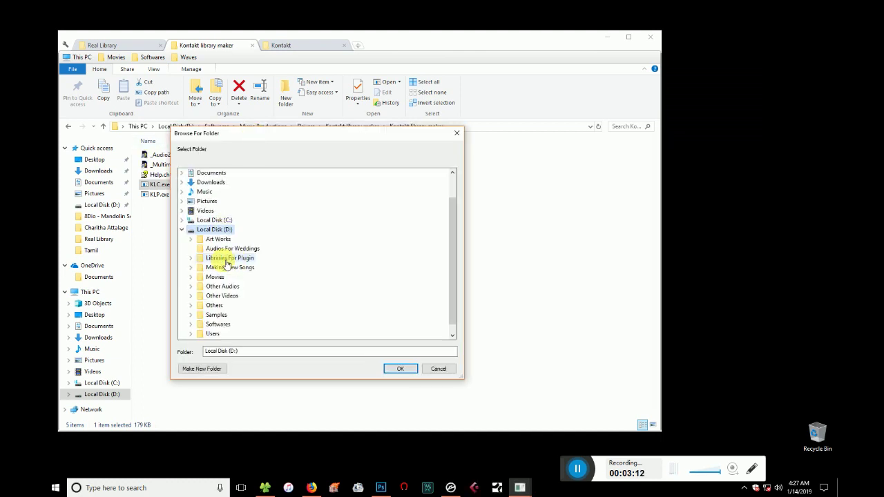
double_click(218, 315)
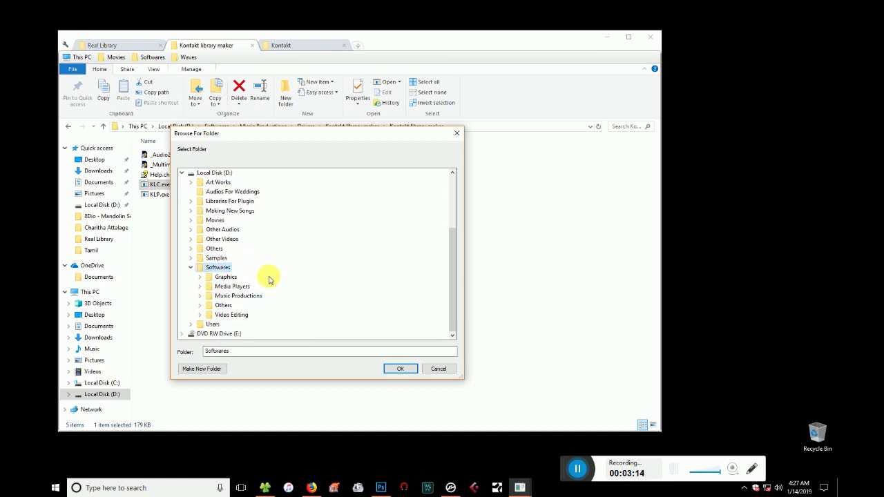
double_click(233, 296)
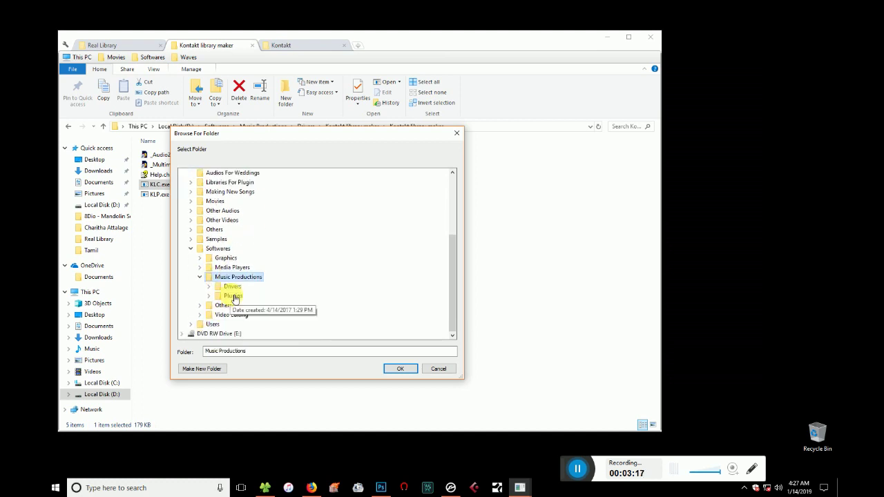
double_click(234, 296)
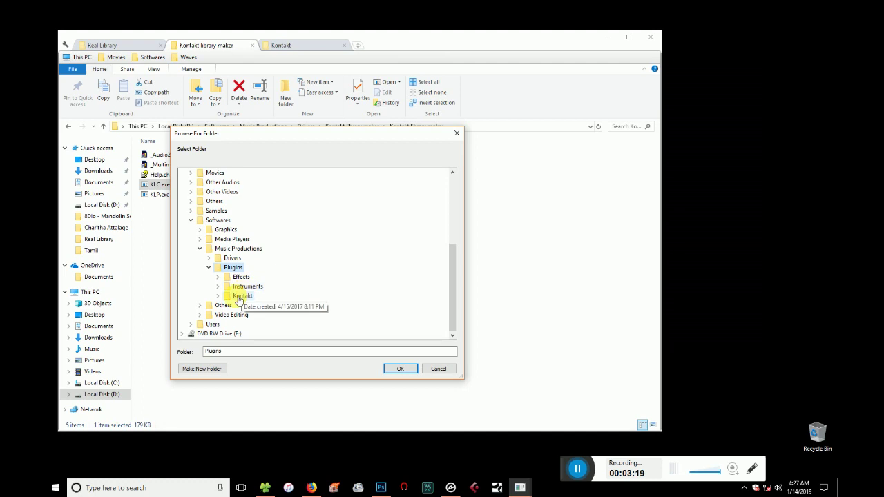
double_click(244, 284)
double_click(256, 296)
scroll(329, 250, "down", 3)
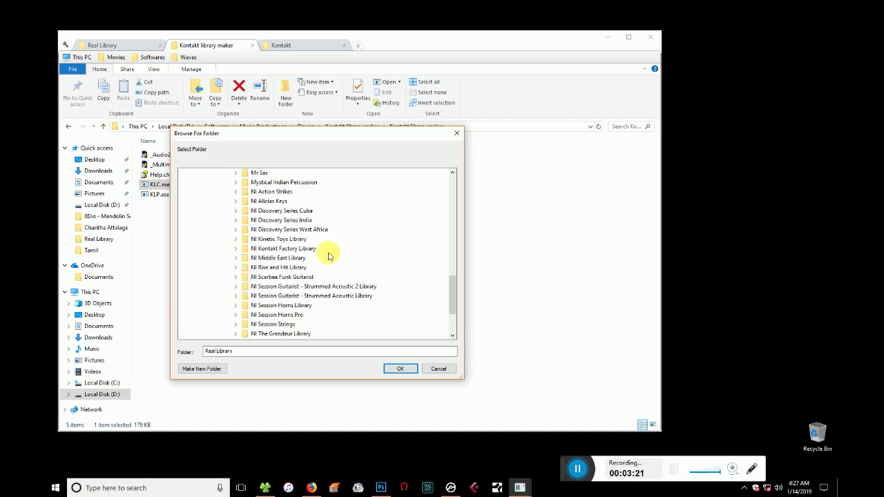
scroll(330, 252, "up", 5)
double_click(279, 239)
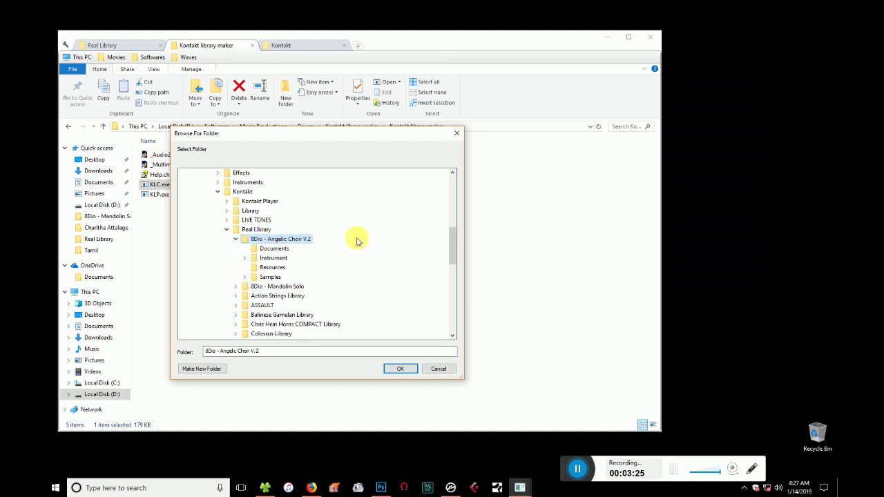
left_click(406, 372)
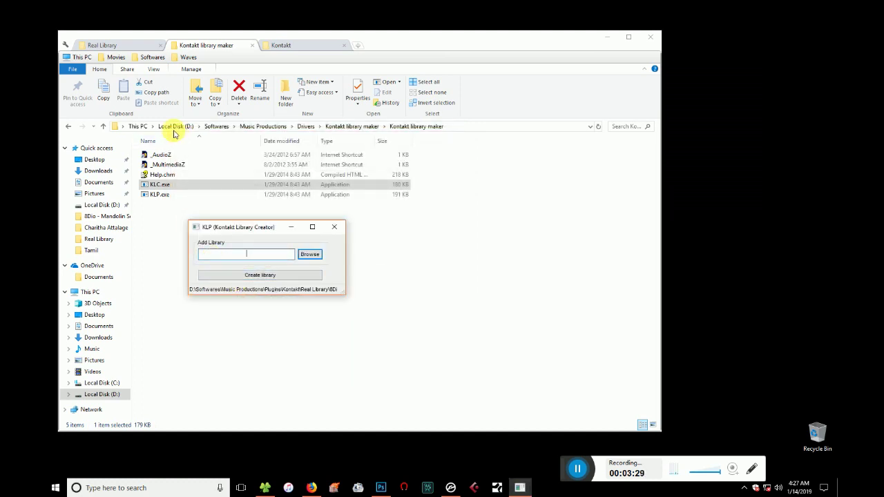
- Name the library "8Dio - Angelic Choir" after its folder in Real Library and create it
left_click(137, 46)
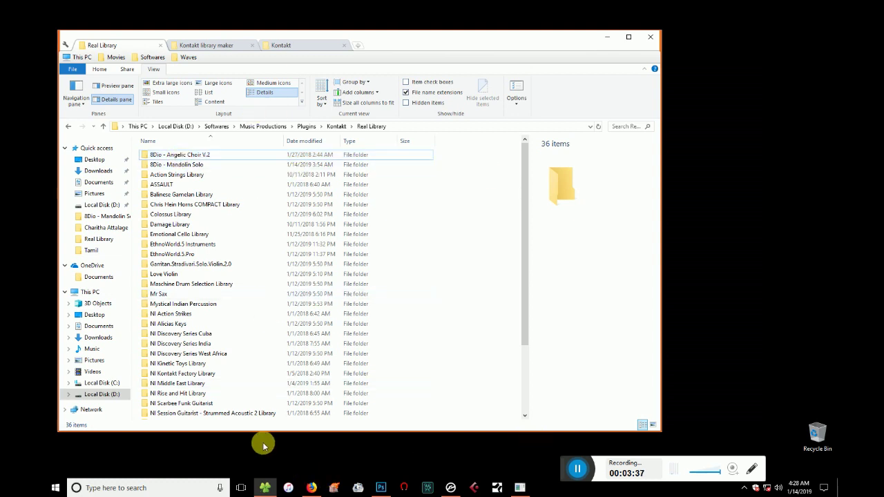
left_click(519, 487)
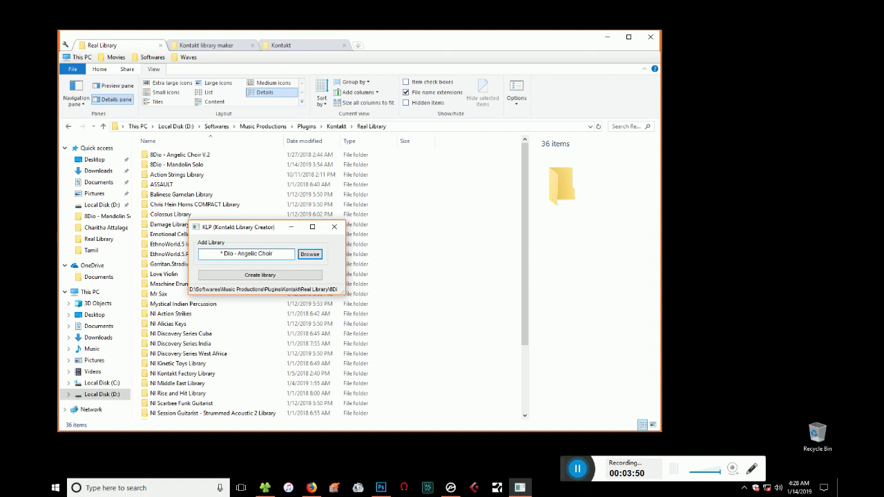
type("8")
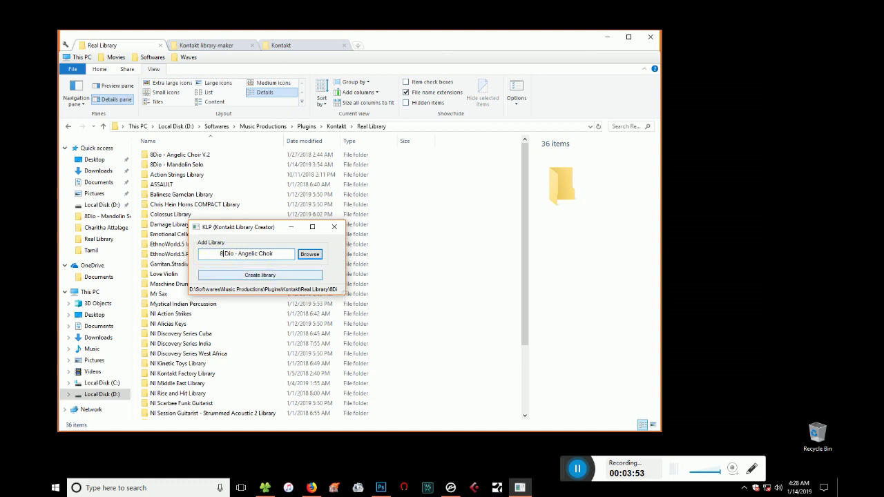
left_click(265, 277)
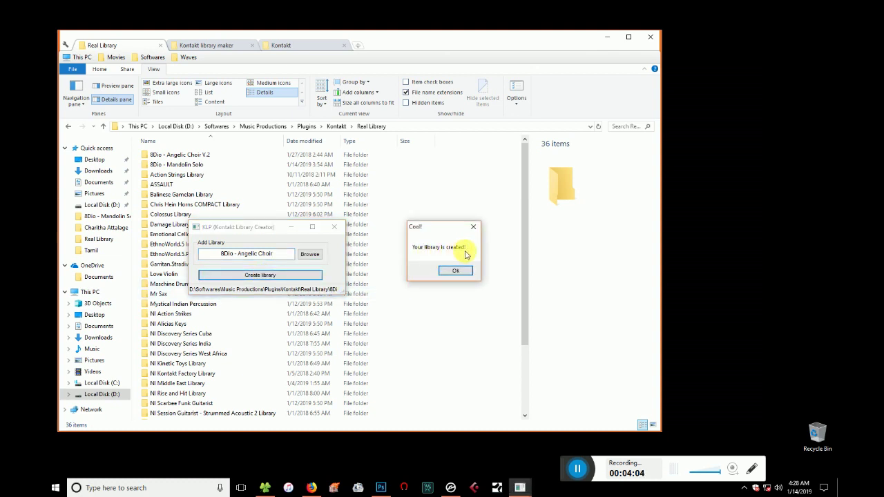
left_click(455, 271)
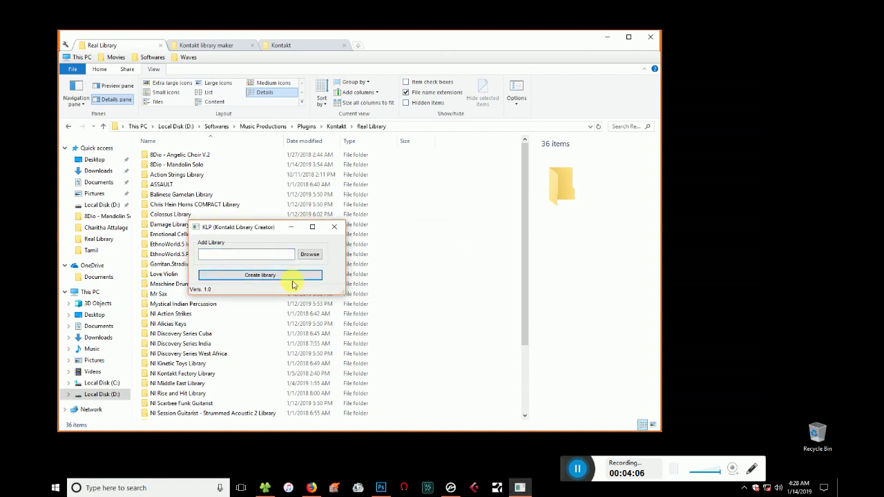
- Close the library creator and examine the generated files in the 8Dio - Angelic Choir V.2 folder
left_click(334, 227)
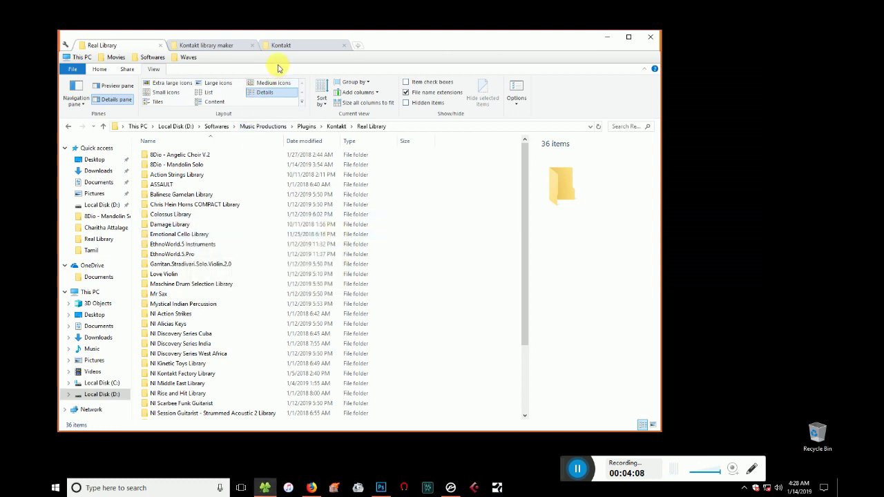
double_click(175, 156)
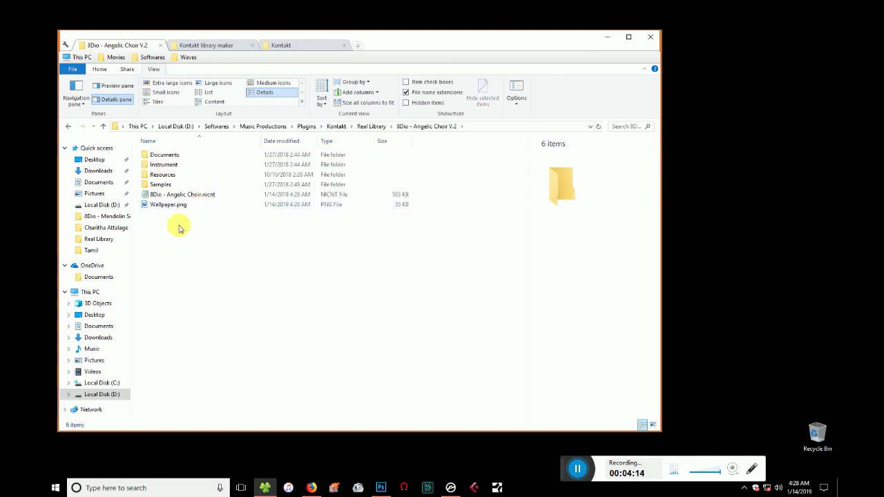
left_click_drag(162, 217, 178, 198)
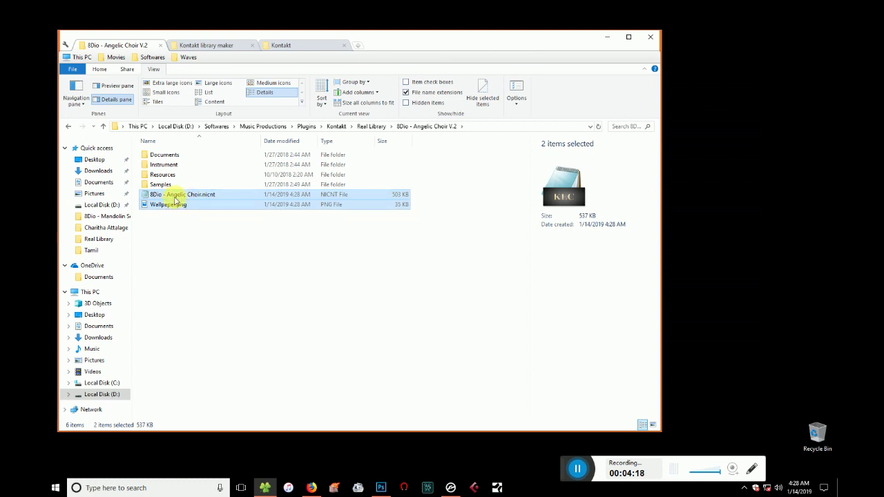
left_click(173, 228)
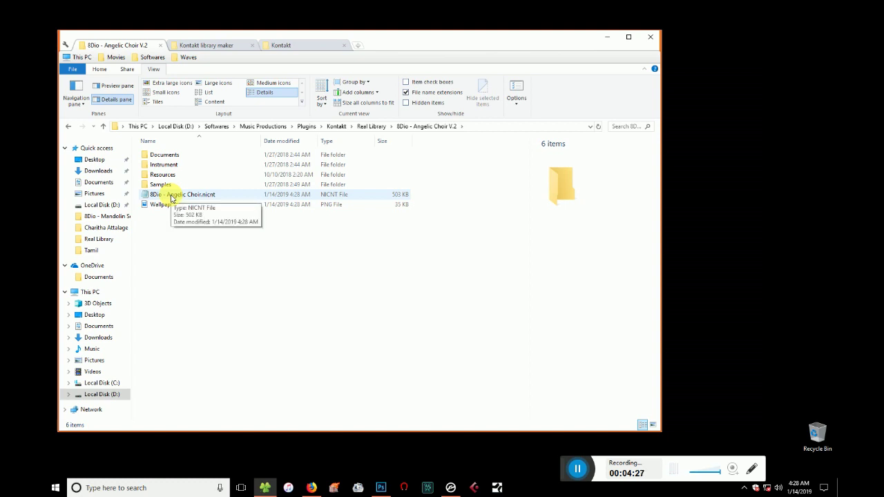
- Permanently delete 8Dio - Angelic Choir.nicnt and Wallpaper.png from the 8Dio - Angelic Choir V.2 folder
left_click_drag(145, 219, 196, 193)
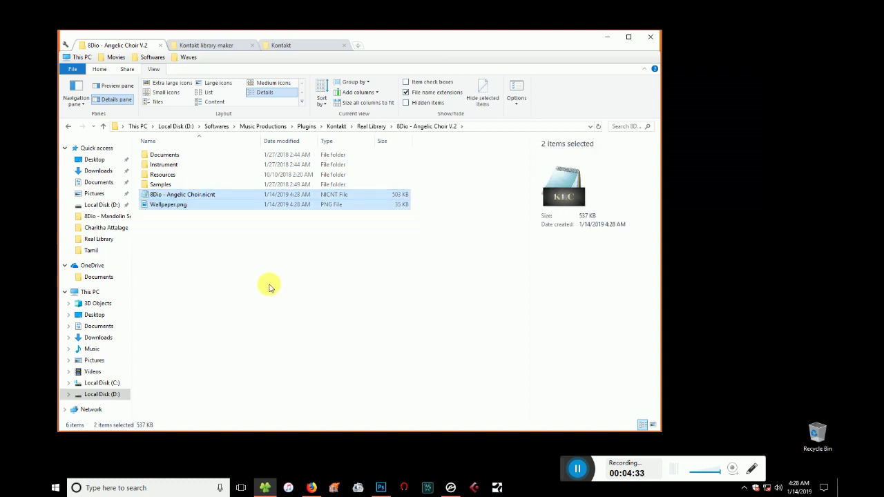
key("shift+Delete")
key("Return")
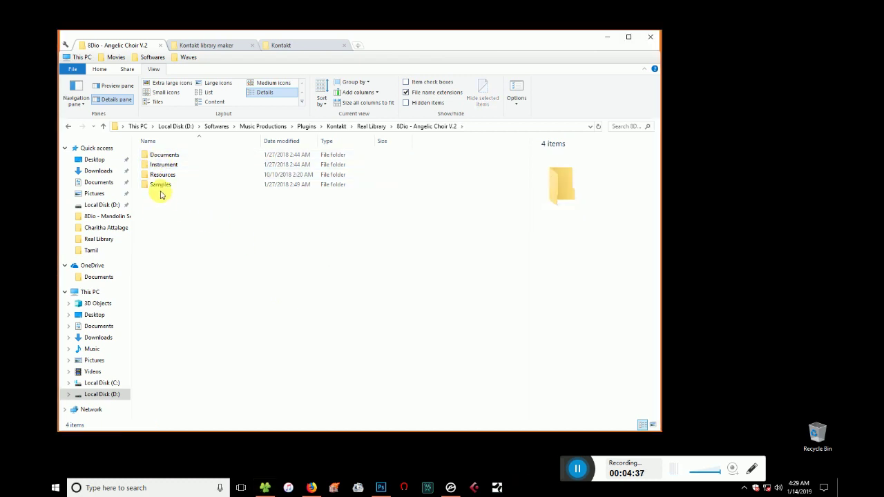
- Switch to Kontakt, start adding a library, and browse to the folder D:\Softwares\Music Productions\Plugins\Kontakt
left_click(450, 488)
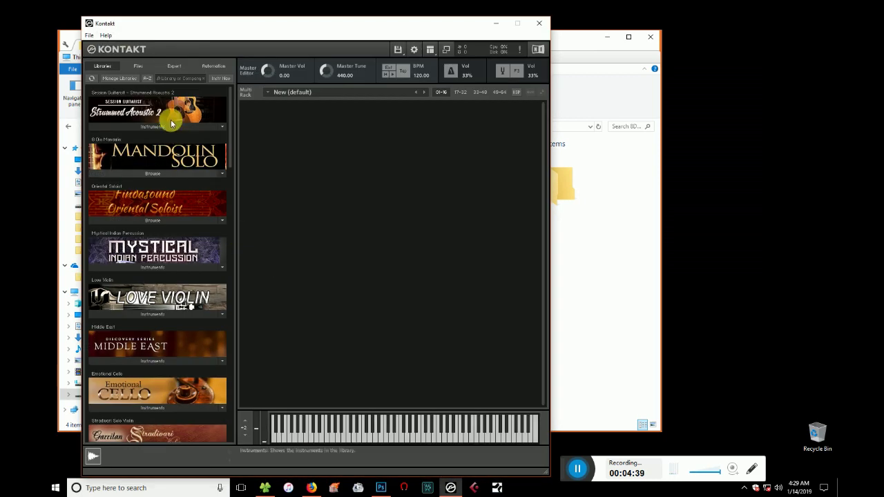
left_click(119, 78)
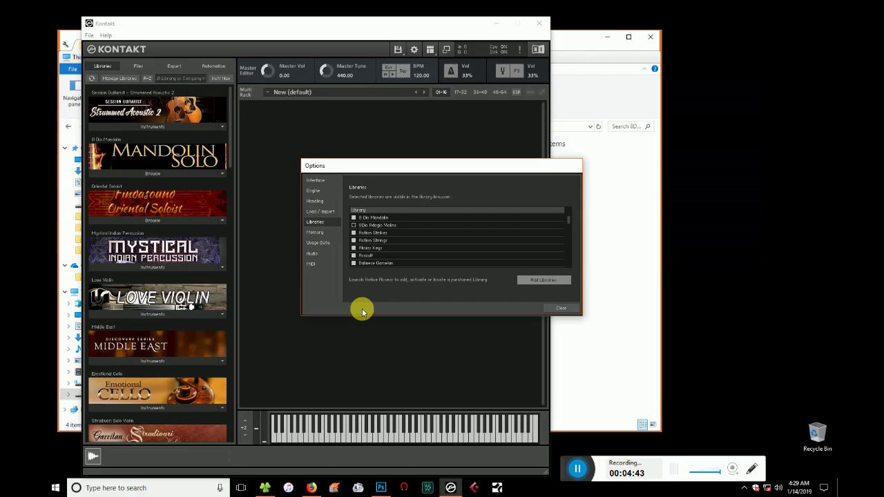
scroll(516, 258, "down", 2)
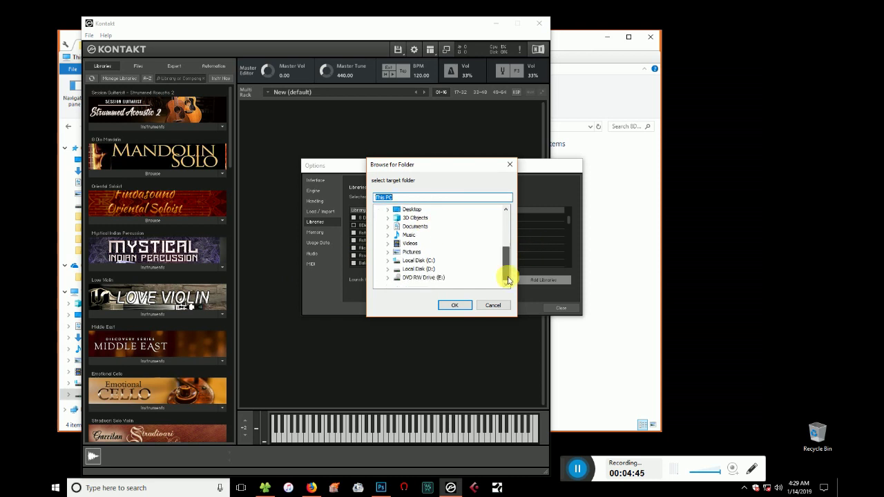
double_click(420, 274)
double_click(423, 261)
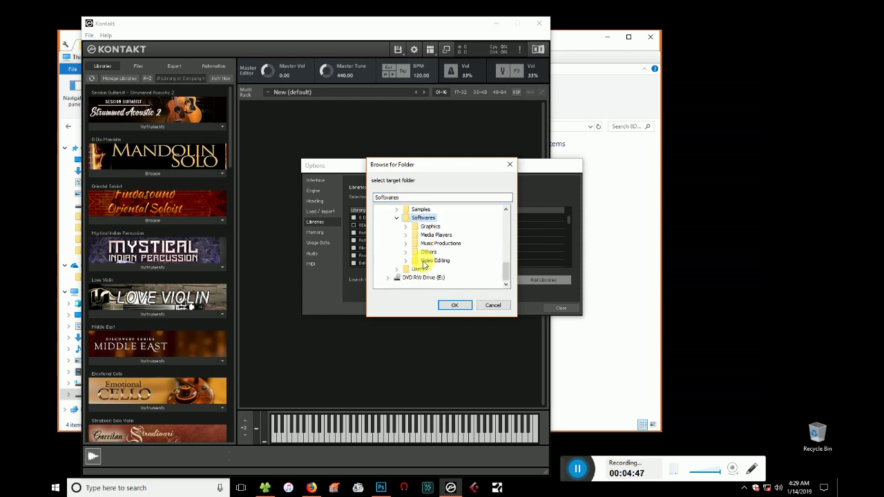
double_click(436, 244)
double_click(435, 244)
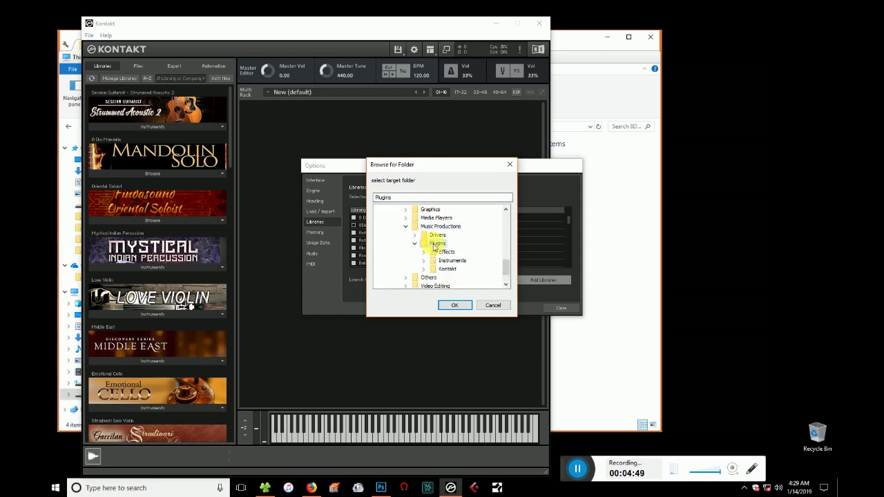
double_click(450, 259)
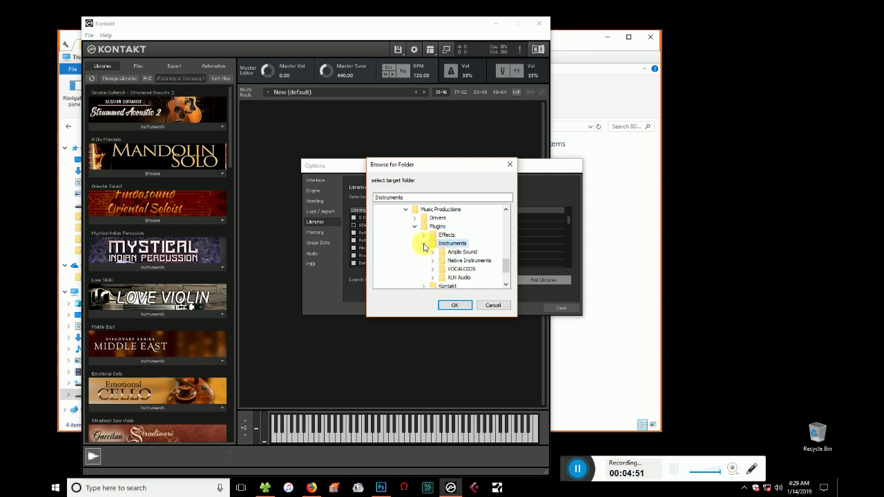
double_click(451, 244)
double_click(453, 244)
scroll(464, 262, "down", 2)
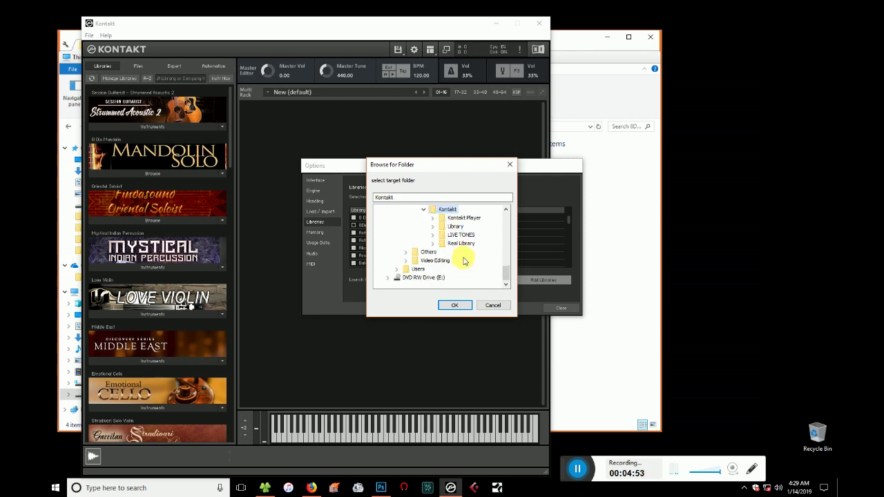
- Try to add 8Dio - Angelic Choir V.2 from Real Library as a library, then leave the options and minimize Kontakt
left_click(450, 245)
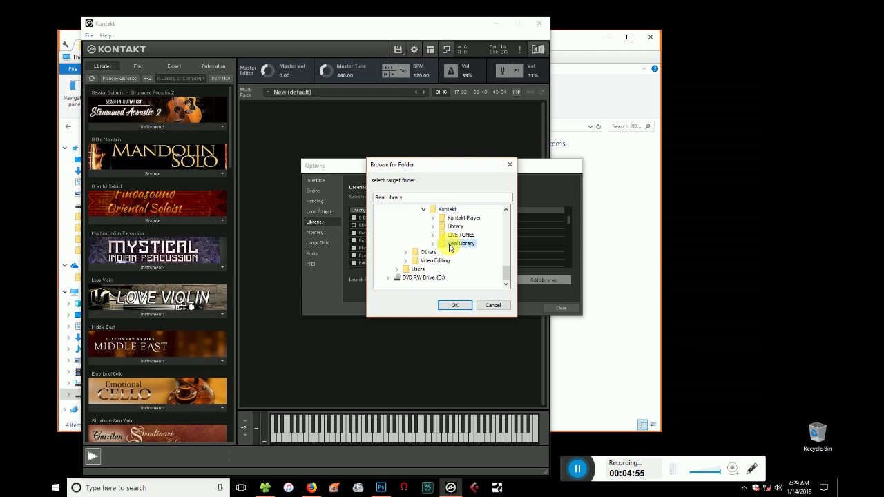
double_click(457, 245)
left_click(488, 220)
left_click(454, 306)
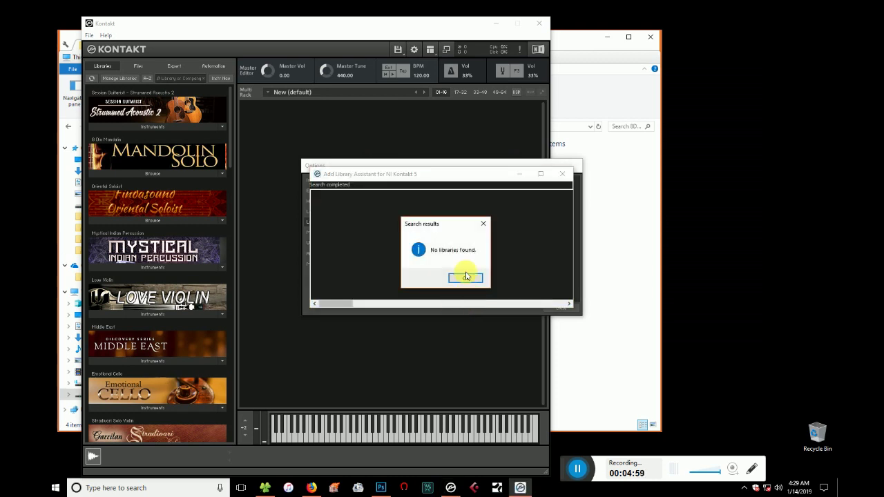
left_click(464, 280)
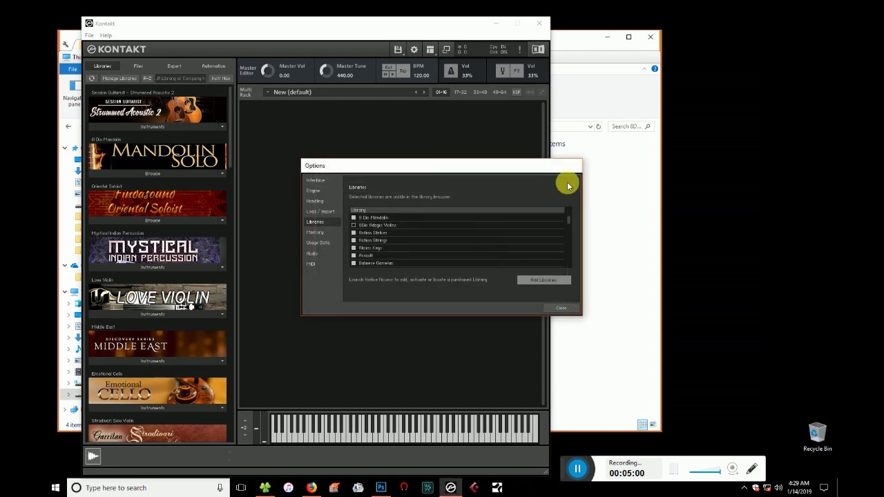
left_click(560, 307)
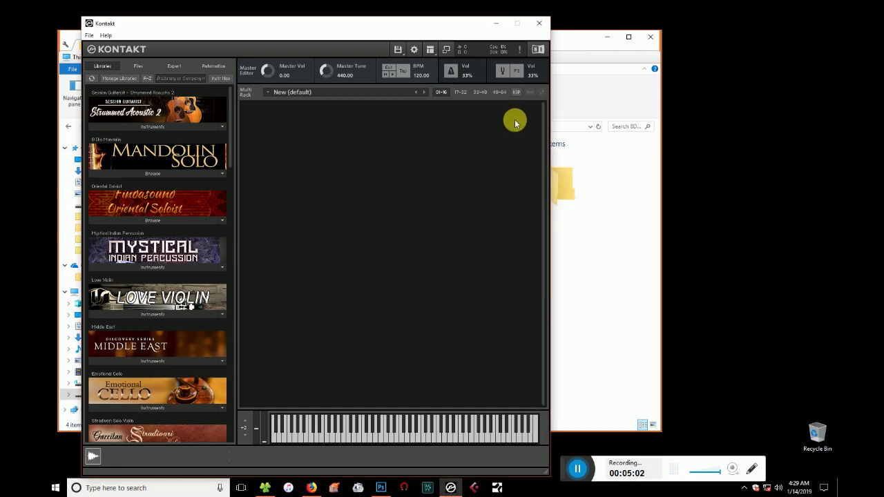
left_click(496, 23)
- Relaunch KLC.exe from the Kontakt library maker folder and choose D:\Softwares\Music Productions\Plugins\Kontakt\Real Library\8Dio - Angelic Choir V.2 as the source folder
left_click(216, 45)
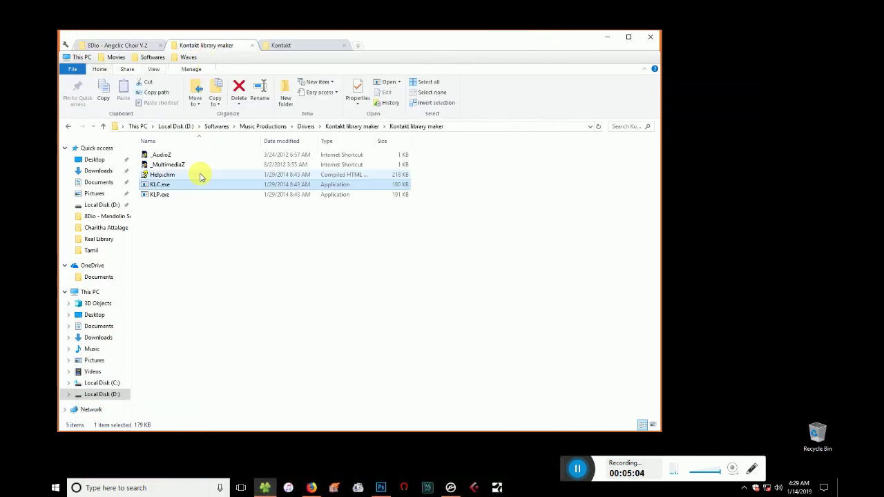
double_click(163, 185)
left_click(491, 244)
left_click(410, 284)
double_click(410, 294)
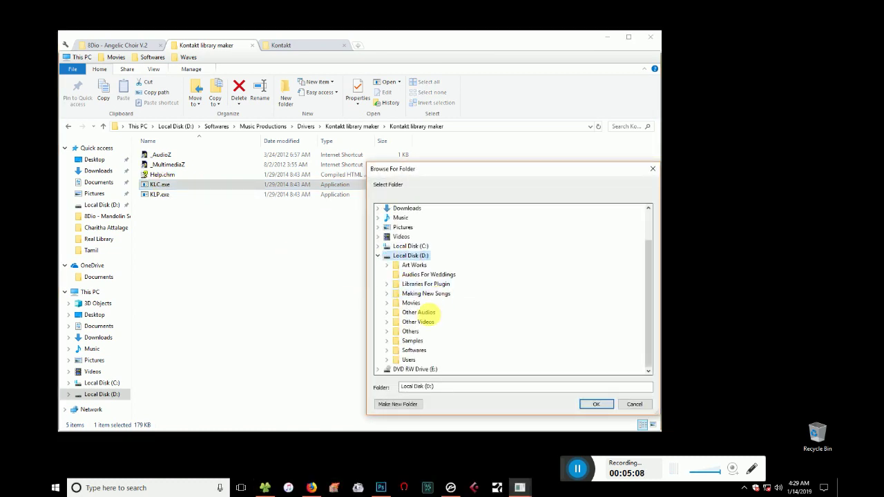
double_click(425, 350)
double_click(433, 332)
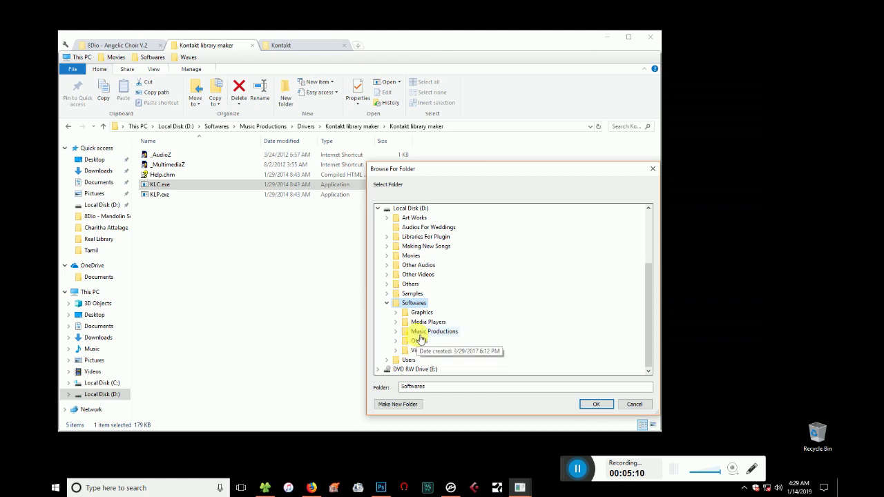
double_click(428, 333)
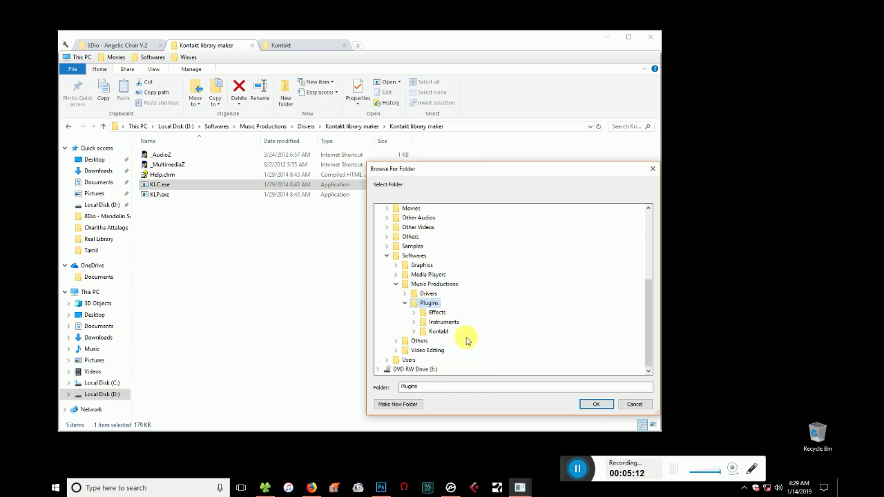
double_click(441, 359)
double_click(453, 332)
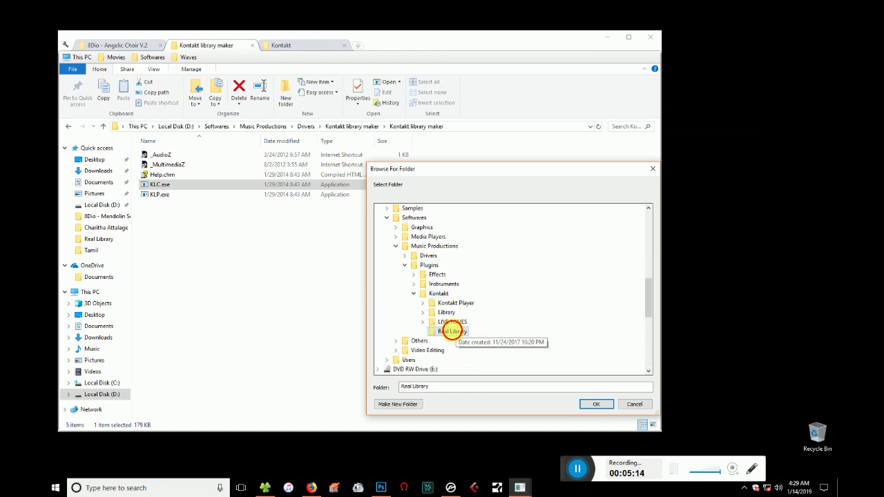
double_click(469, 219)
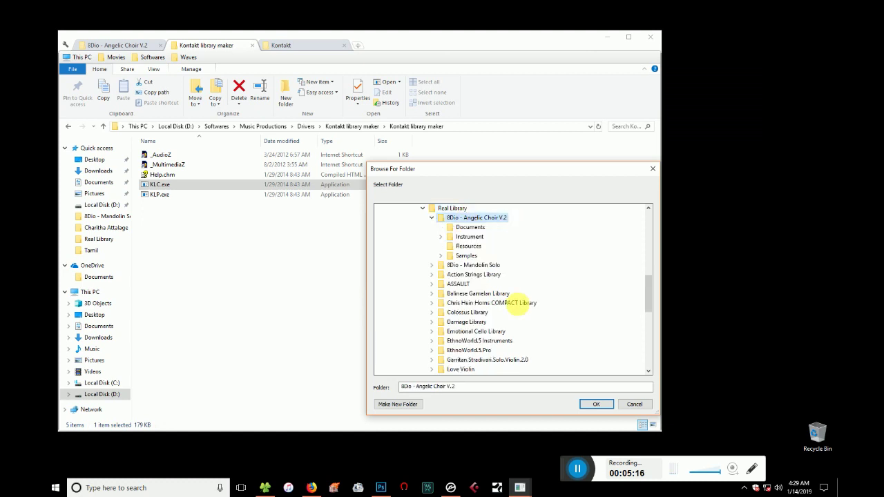
left_click(594, 404)
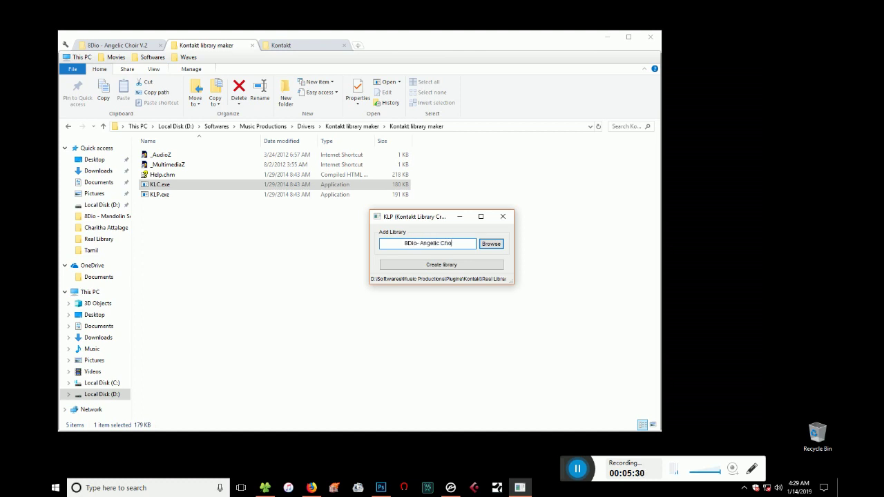
- Name the library "8Dio- Angelic Choir", create it, and close the library creator
left_click(442, 267)
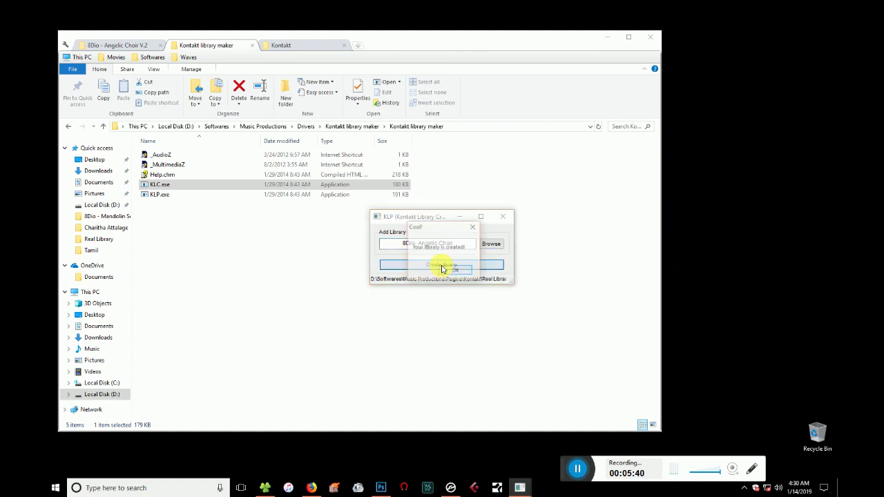
left_click(455, 273)
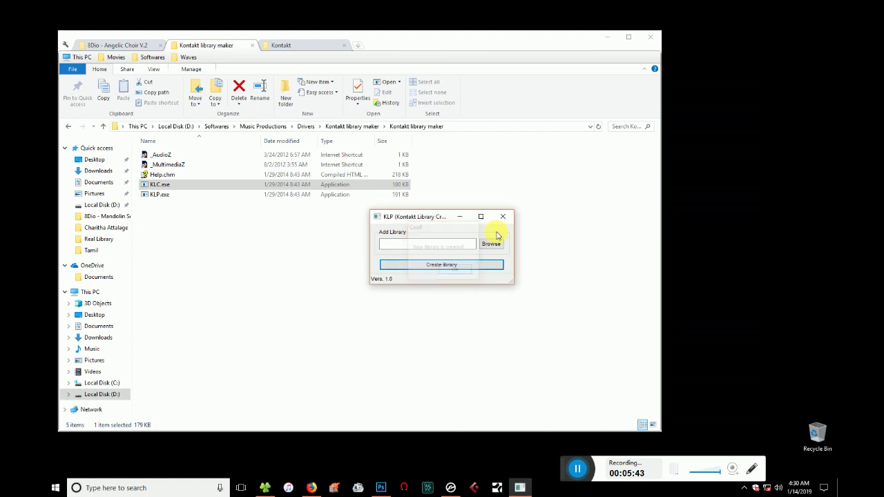
left_click(503, 216)
- Return to the 8Dio - Angelic Choir V.2 folder and refresh its file list to check for the created files
right_click(188, 215)
left_click(207, 251)
left_click(123, 45)
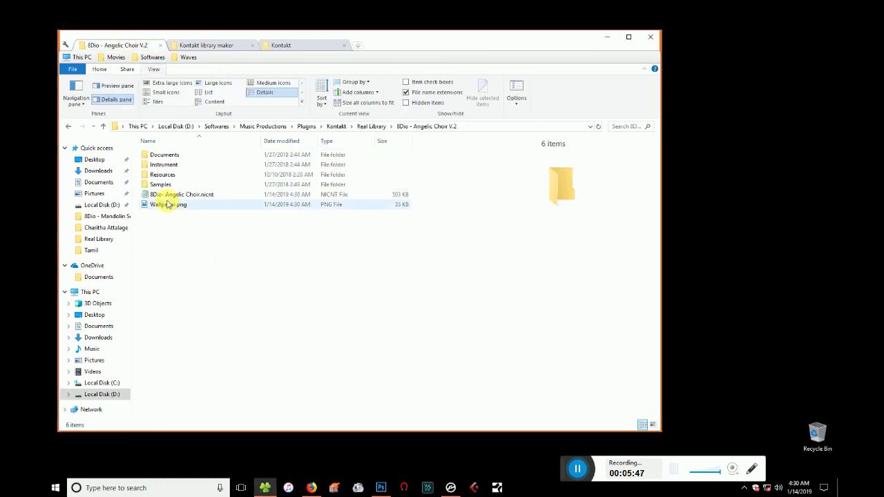
right_click(167, 232)
left_click(193, 270)
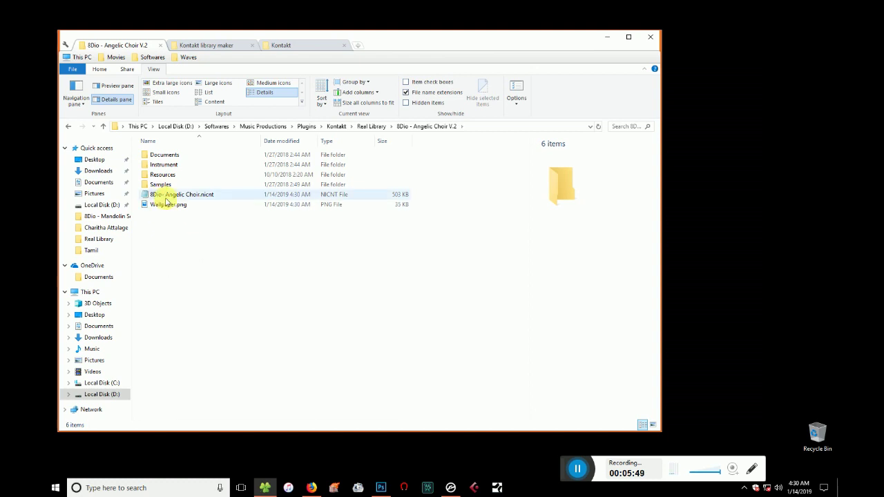
right_click(167, 226)
left_click(192, 266)
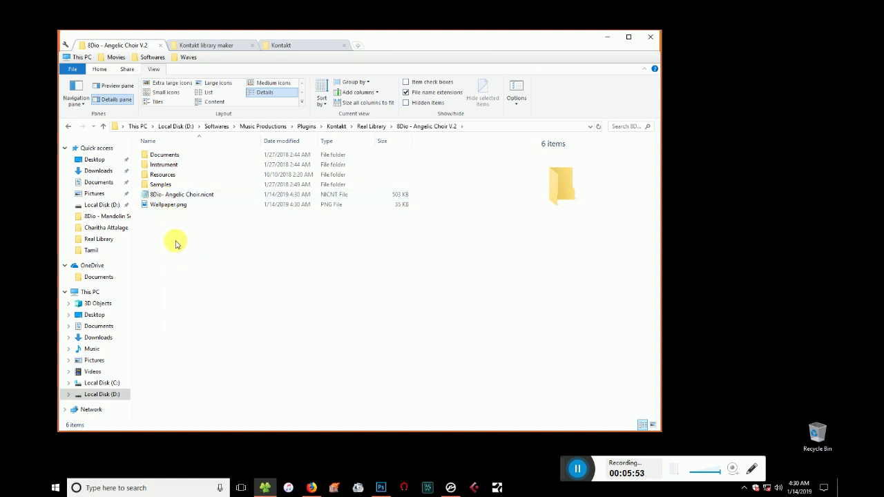
- Examine the thumbnail and image details of Wallpaper.png in a widened details pane, and refresh the folder
left_click(167, 208)
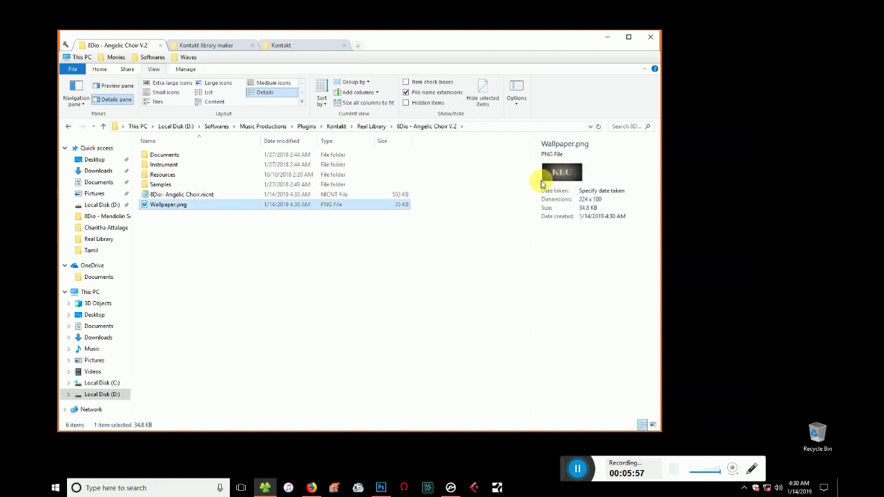
left_click_drag(529, 182, 419, 180)
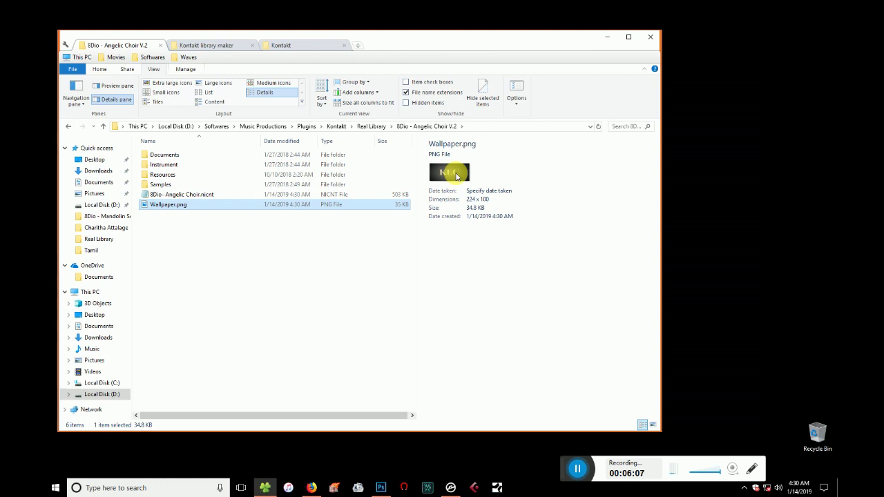
right_click(181, 245)
left_click(205, 286)
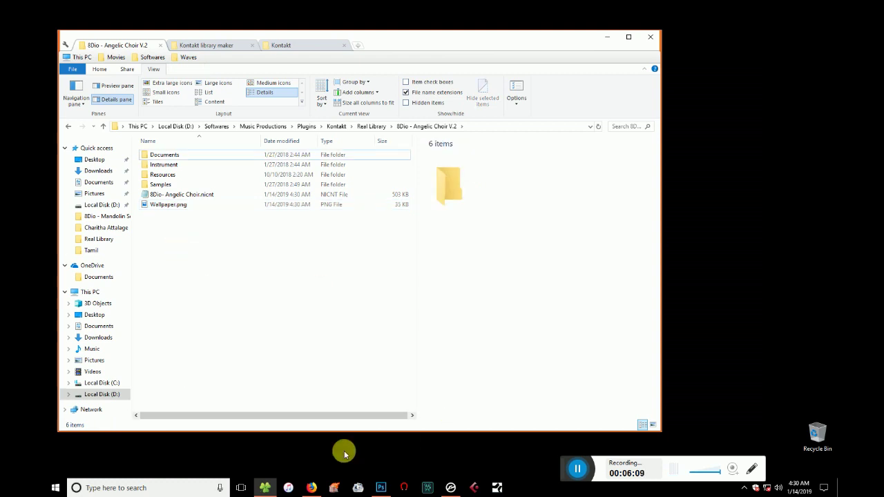
- Switch to Kontakt and add a library from D:\Softwares\Music Productions\Plugins\Kontakt\Real Library\8Dio - Angelic Choir V.2
left_click(451, 487)
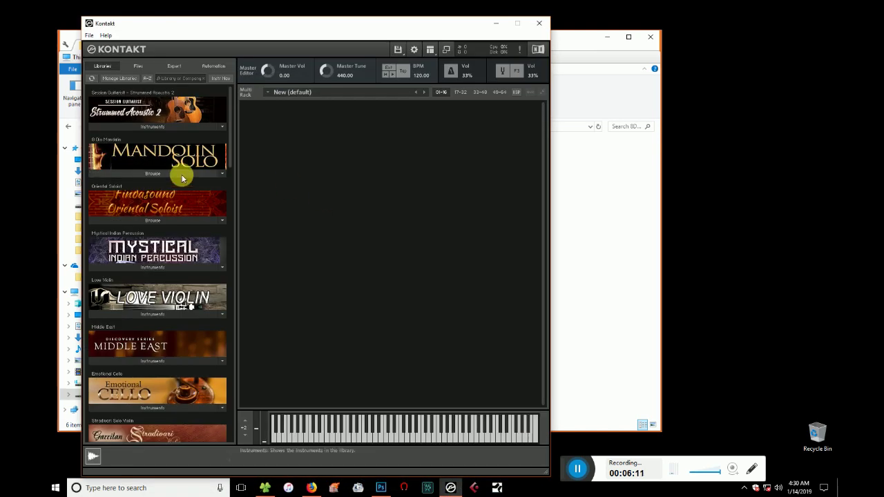
left_click(118, 78)
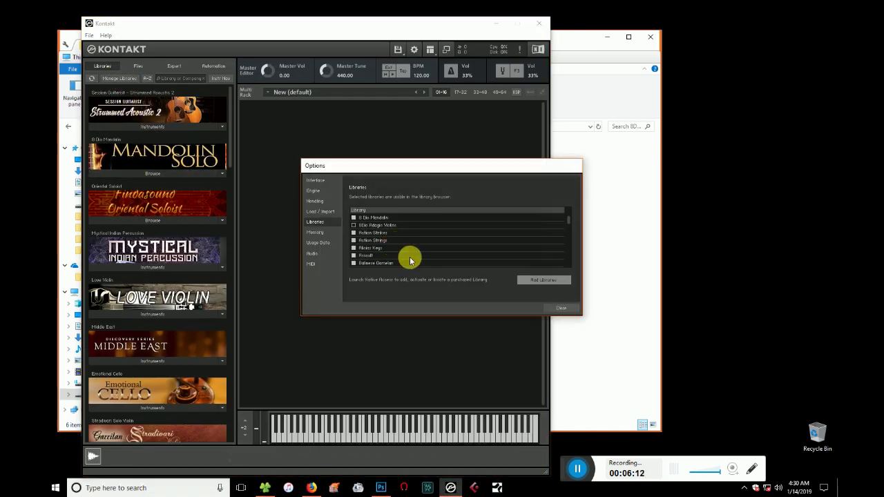
left_click(536, 273)
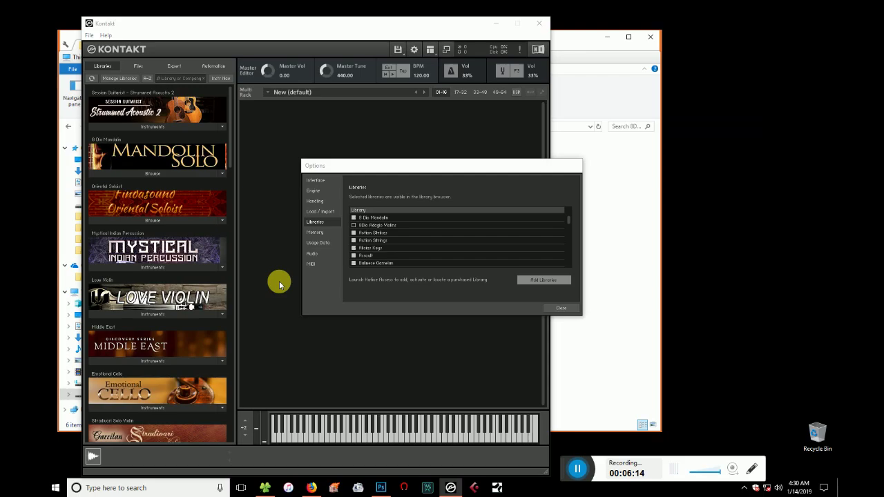
scroll(505, 247, "down", 1)
double_click(422, 269)
scroll(426, 266, "down", 2)
double_click(423, 261)
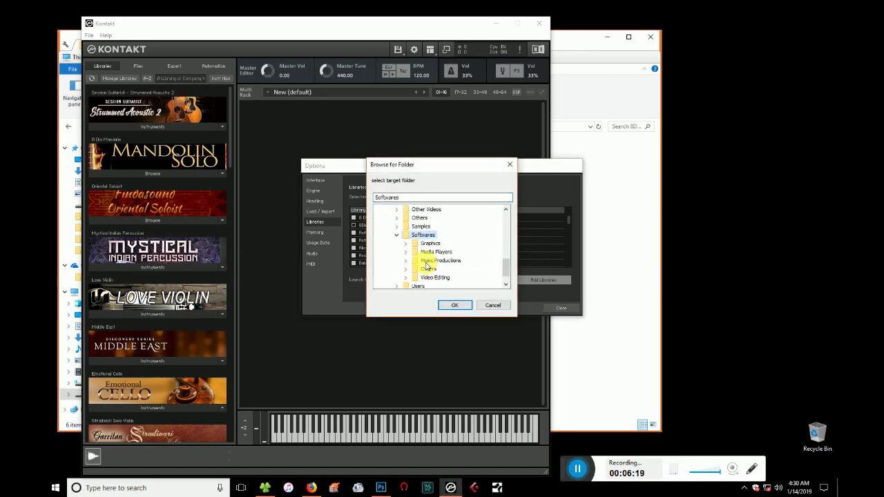
double_click(435, 243)
double_click(437, 243)
double_click(454, 244)
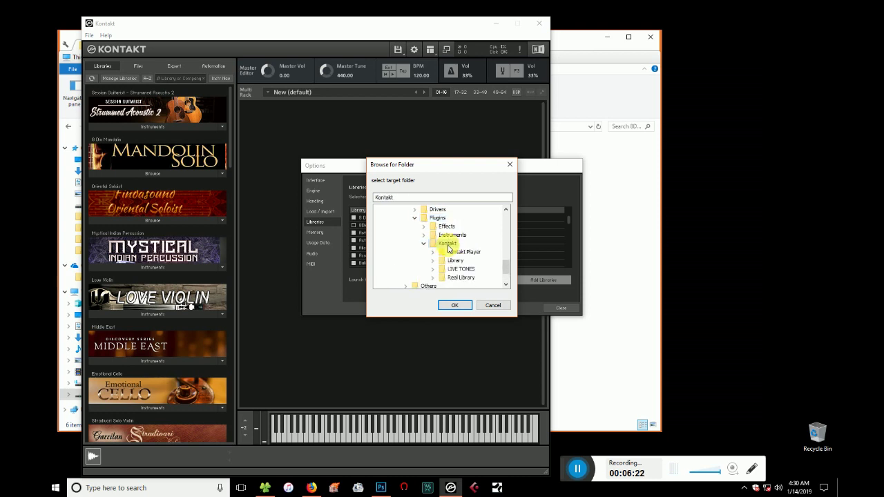
double_click(461, 244)
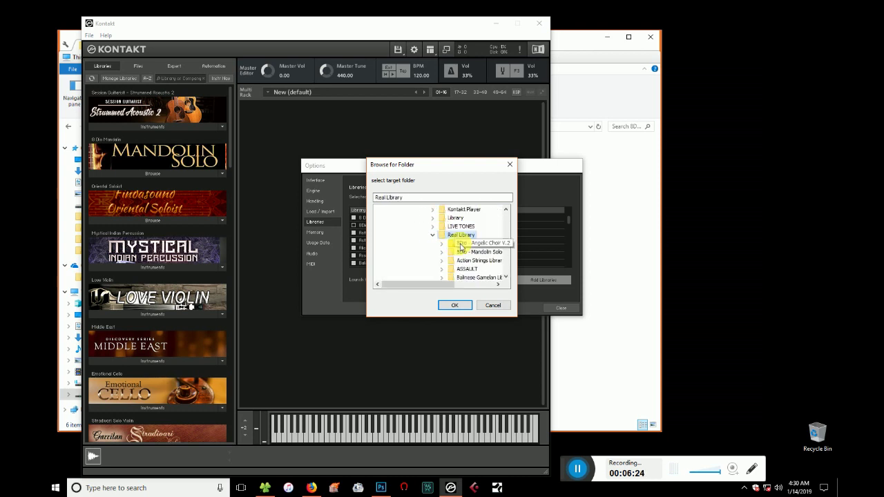
left_click(476, 244)
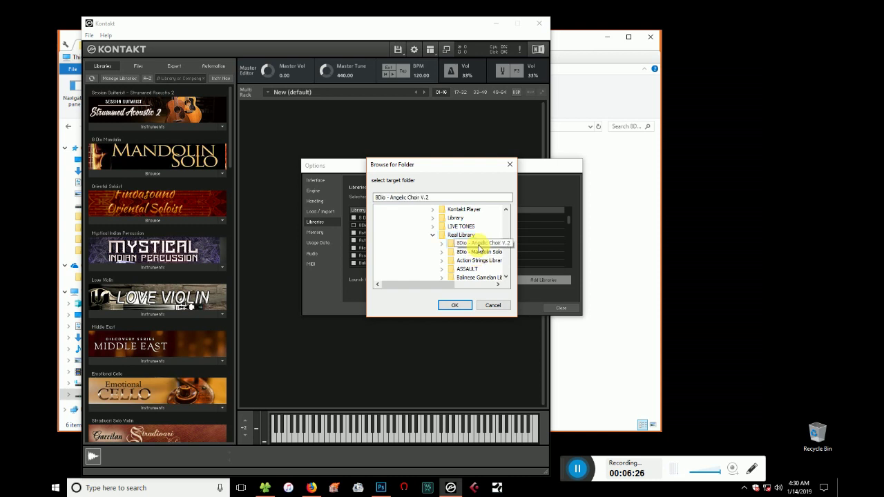
left_click(456, 305)
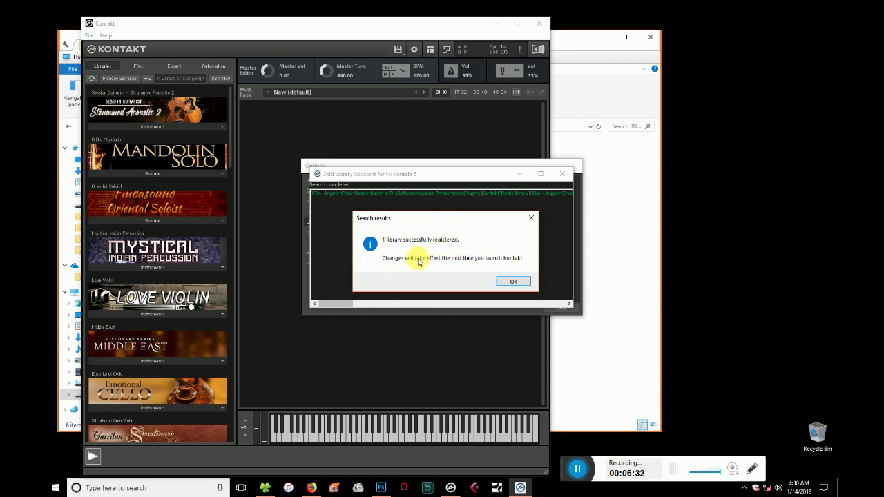
- Dismiss the library registration results, closing both the Add Library Assistant and Kontakt's options
left_click(513, 282)
left_click(563, 174)
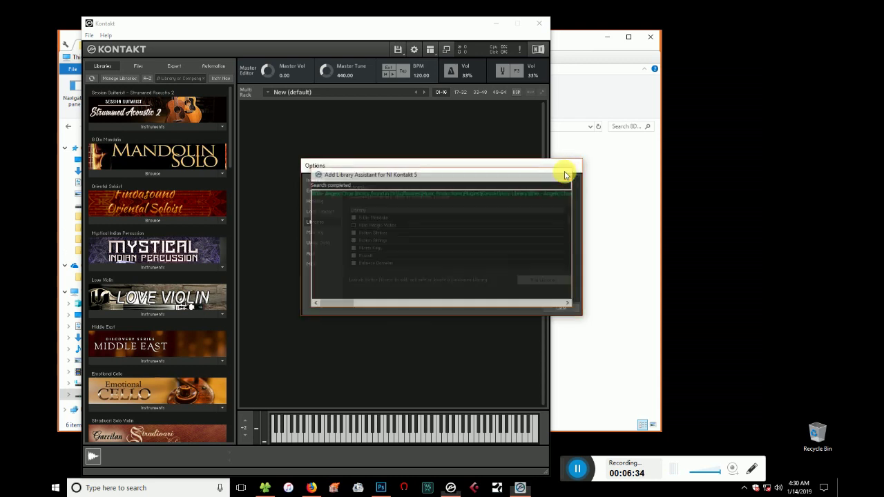
left_click_drag(488, 177, 425, 184)
left_click(481, 317)
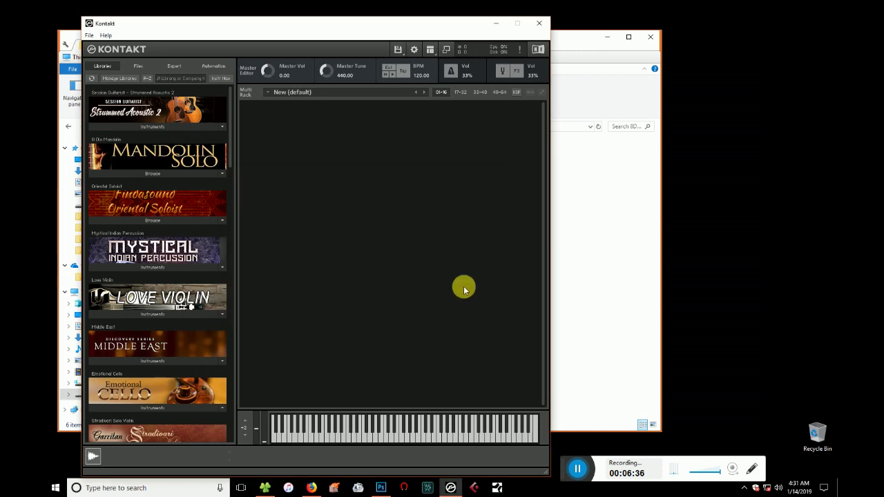
- Restart Kontakt to load the newly registered library, refreshing the source folder while it is closed
left_click_drag(231, 158, 231, 125)
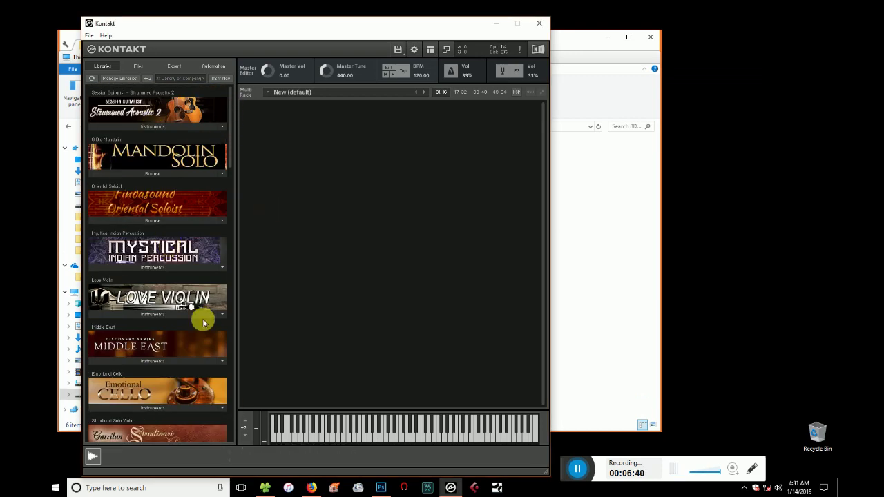
left_click(538, 23)
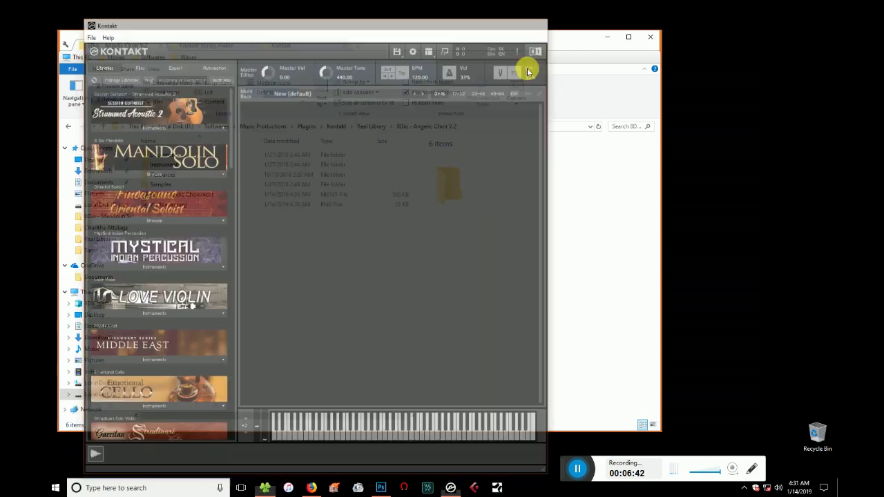
right_click(257, 246)
left_click(290, 285)
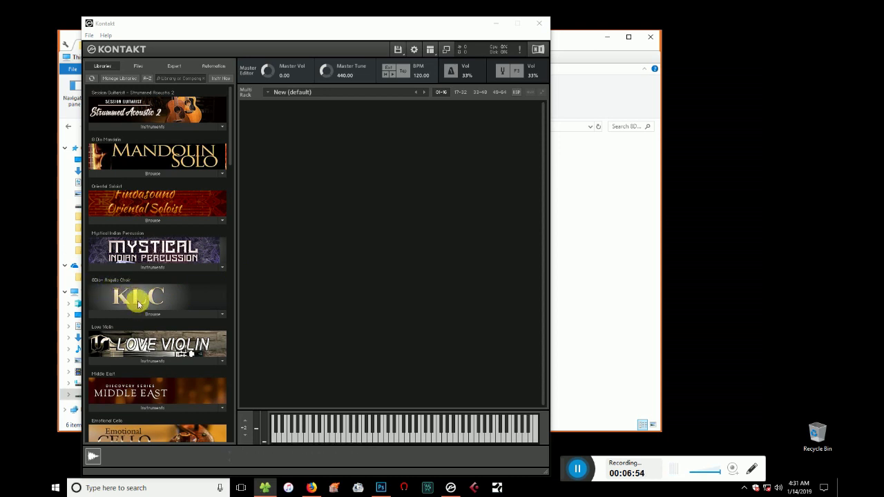
- Browse the instrument files of the 8Dio- Angelic Choir library, and collapse its listing
left_click(152, 315)
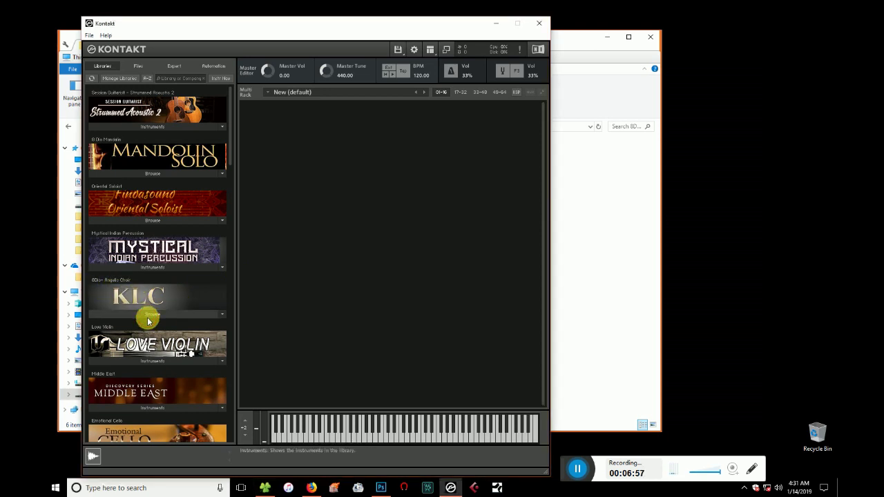
left_click(104, 325)
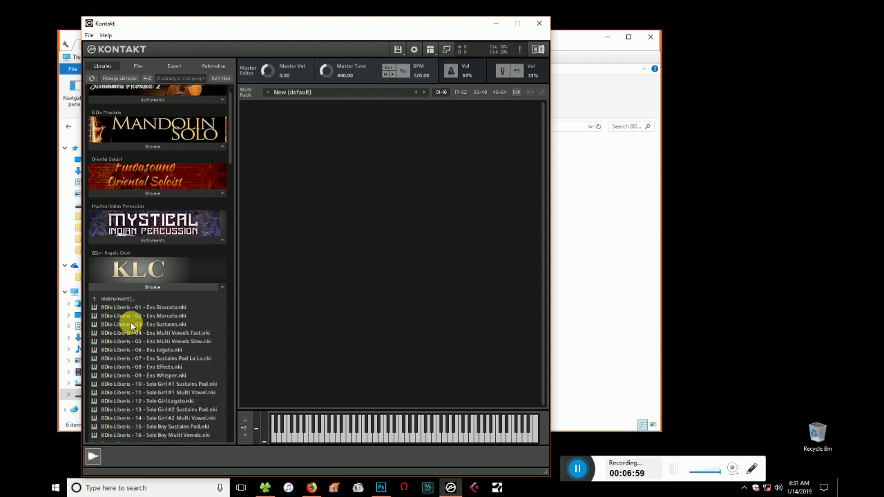
scroll(131, 332, "down", 1)
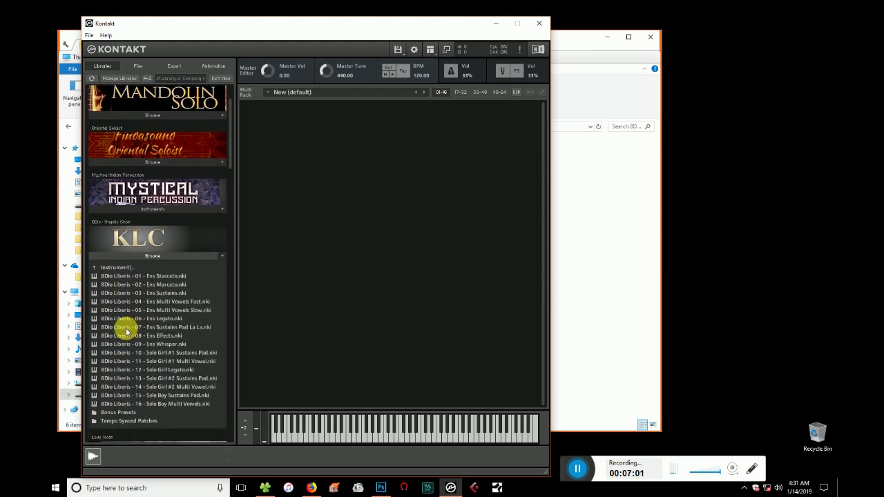
scroll(128, 334, "down", 2)
scroll(128, 335, "up", 2)
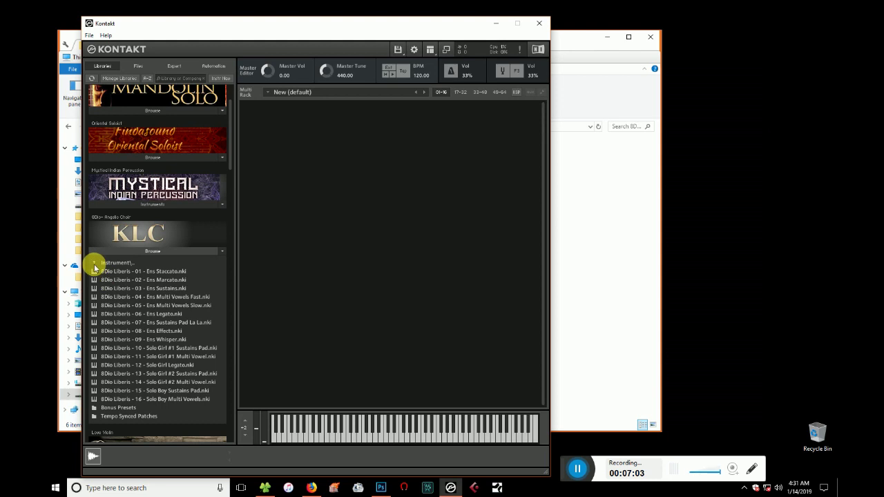
left_click(136, 251)
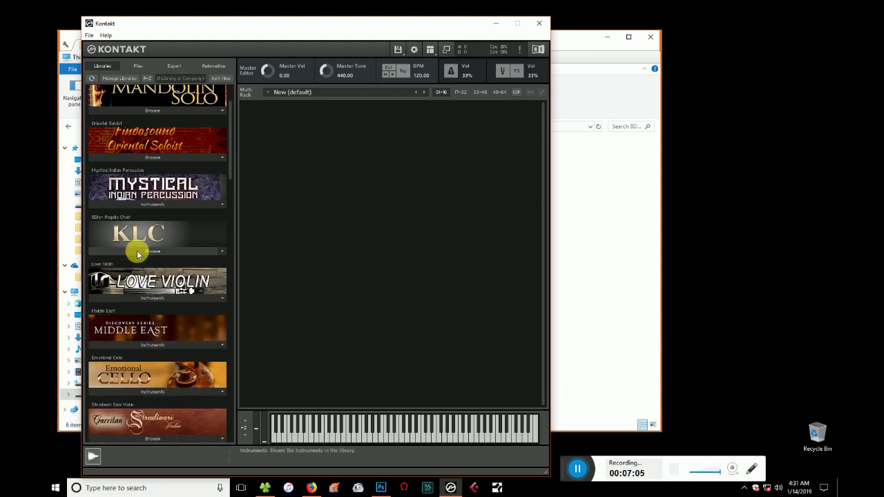
scroll(137, 255, "up", 2)
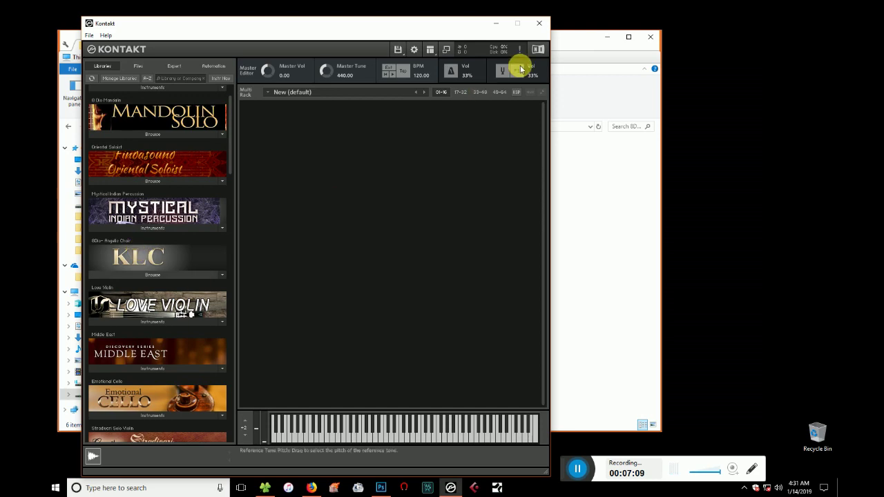
- Minimize Kontakt, refresh the 8Dio - Angelic Choir V.2 folder, and check the image details of Wallpaper.png
left_click(496, 24)
right_click(221, 229)
left_click(230, 263)
right_click(184, 247)
left_click(211, 283)
left_click(172, 206)
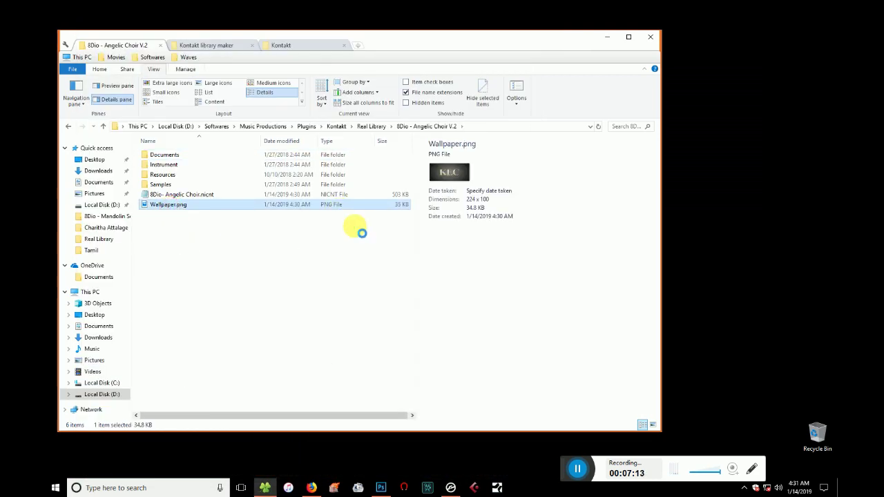
right_click(155, 222)
left_click(193, 269)
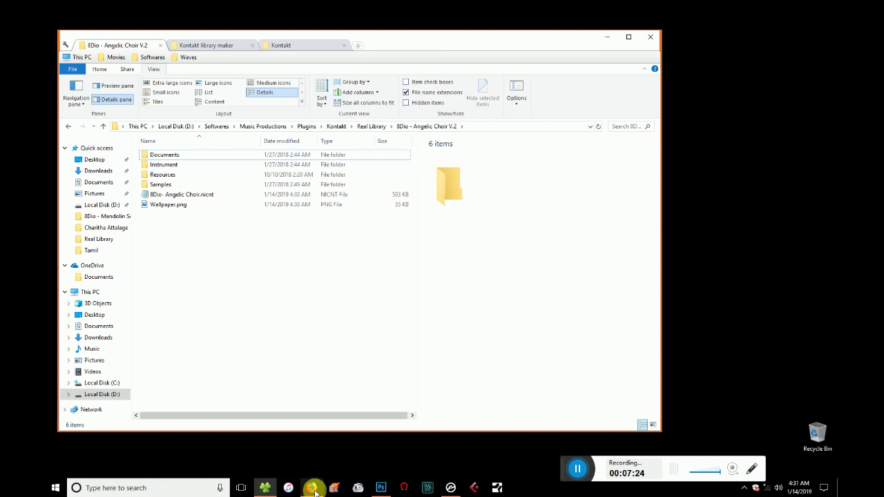
- Switch to Firefox, open Google in a new tab, and close the YouTube tab
mouse_move(315, 492)
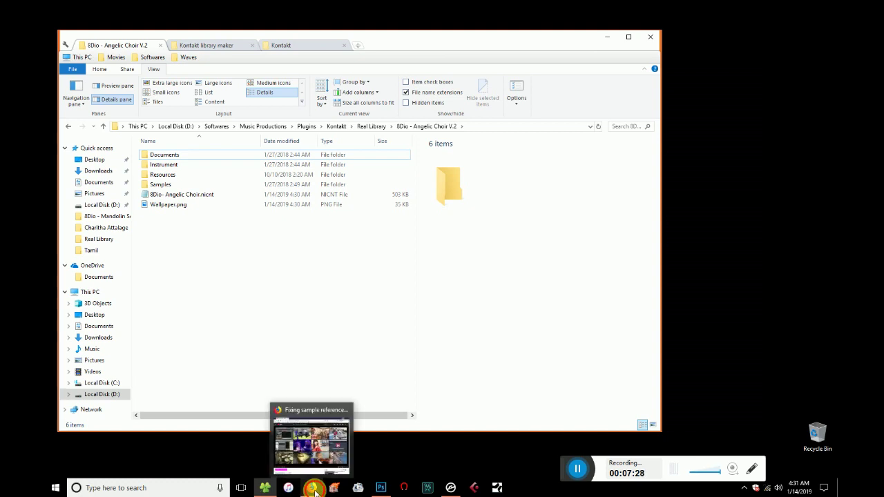
left_click(315, 491)
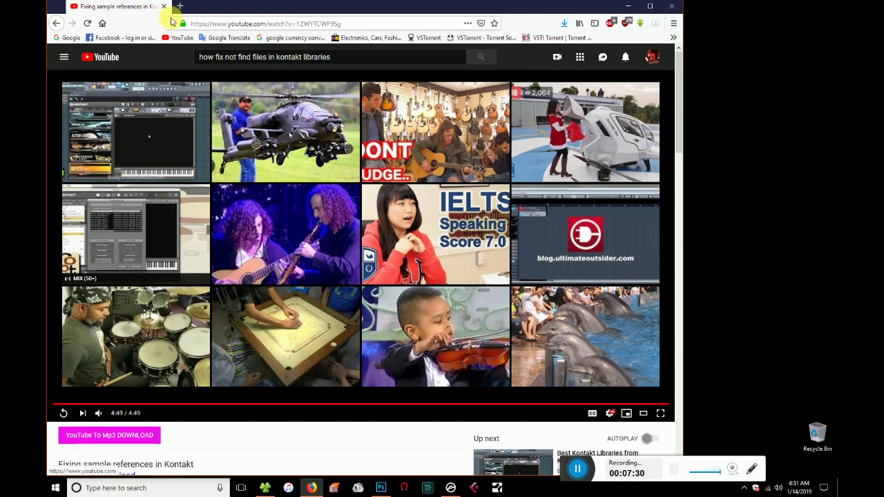
left_click(181, 7)
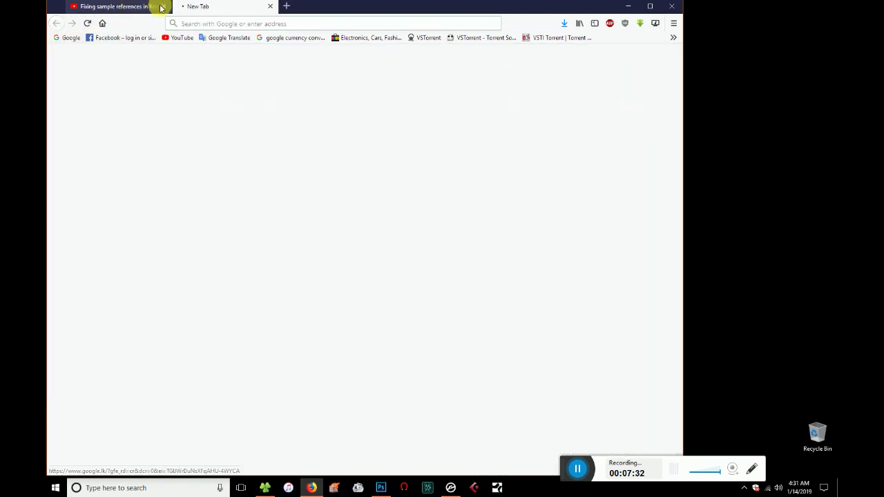
left_click(164, 6)
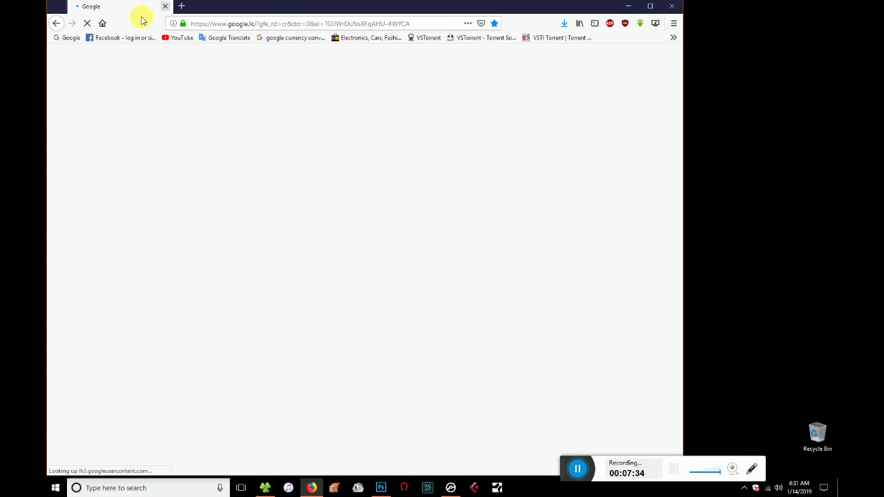
- Search Google Images for "8dio liberis angelic choir 2", using the suggestion offered for "8 dio angeliv choir"
left_click(255, 208)
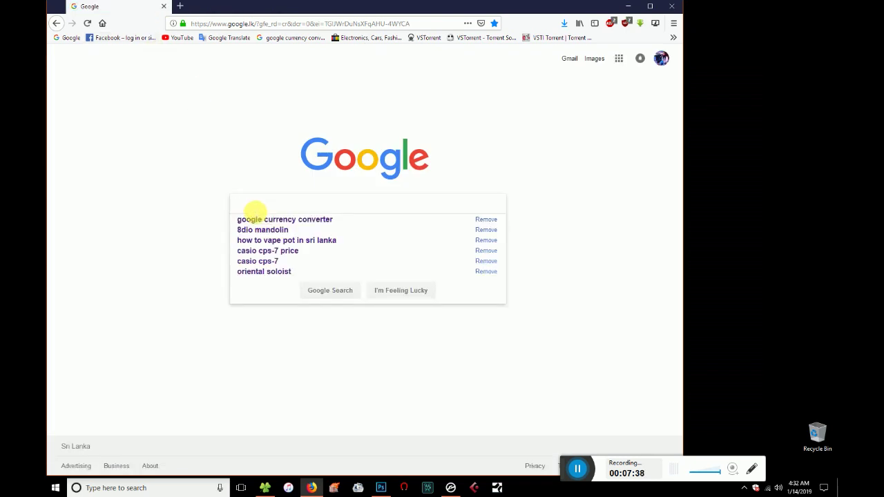
type("8 dio")
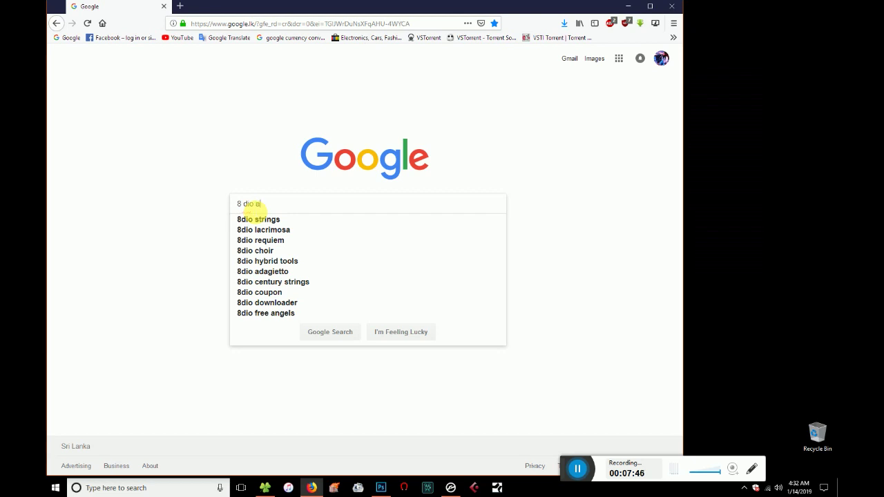
type("an")
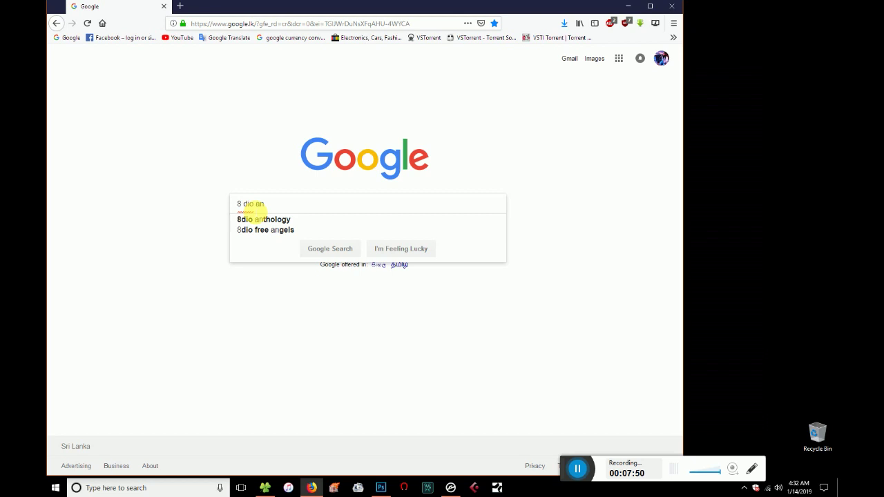
type("geliv choir")
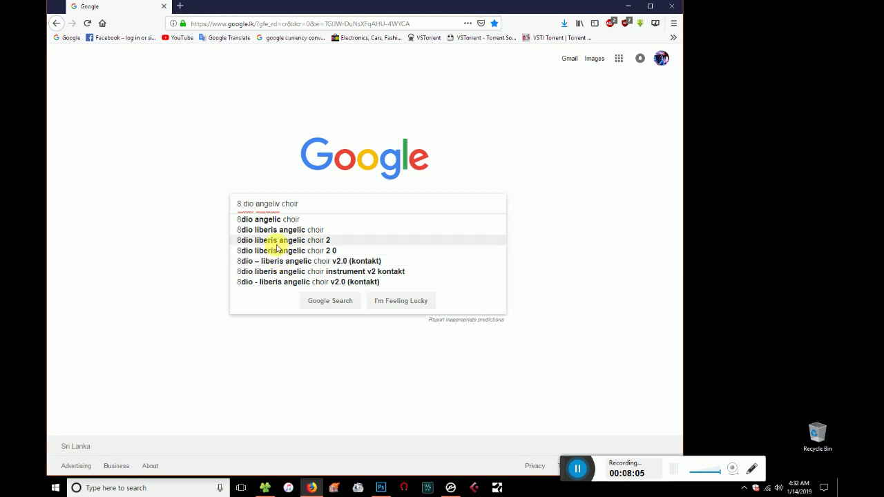
left_click(276, 240)
left_click(160, 90)
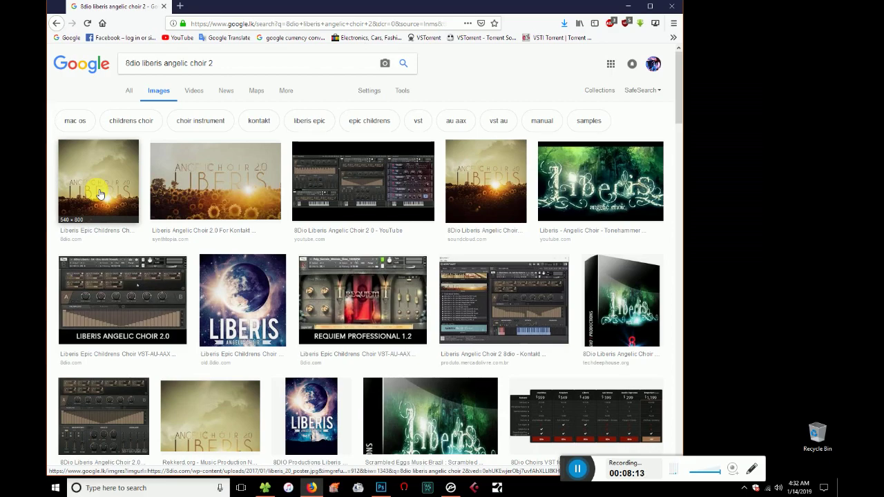
- Browse the image results and open the preview of the Liberis Angelic Choir 2.0 poster from 8dio.com
scroll(100, 197, "down", 5)
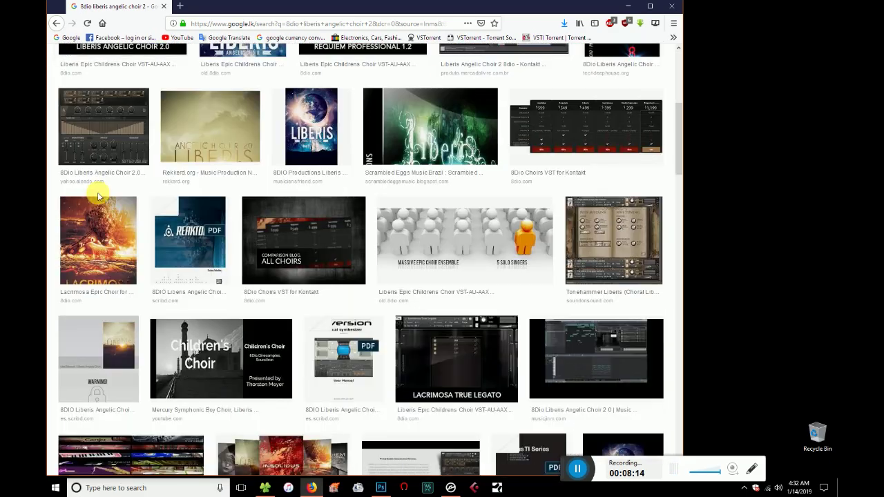
scroll(102, 199, "down", 4)
scroll(325, 282, "down", 4)
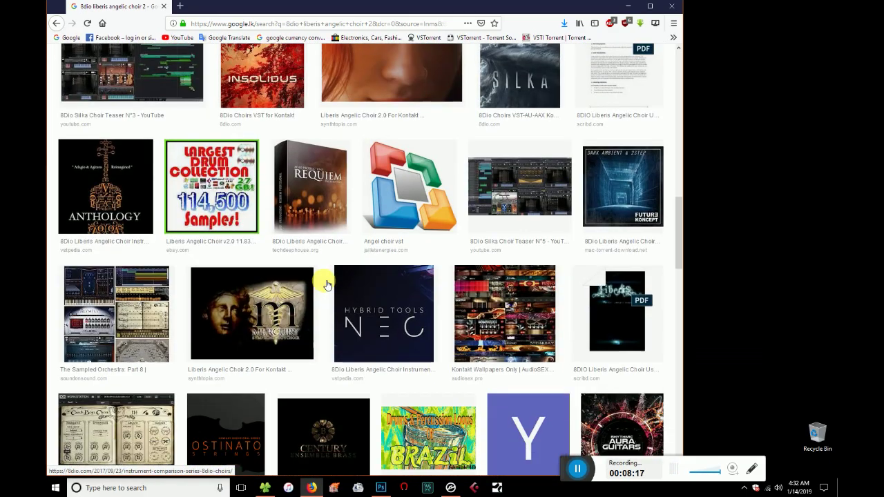
scroll(325, 284, "up", 3)
scroll(325, 283, "up", 10)
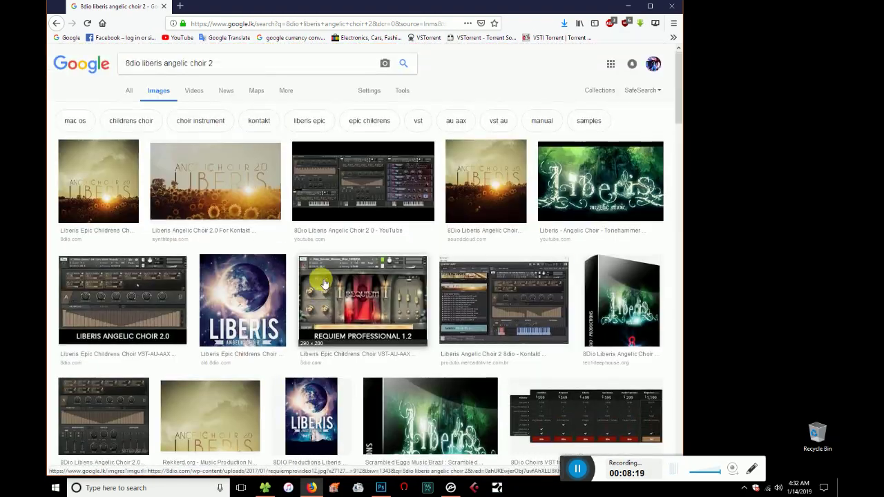
left_click(95, 193)
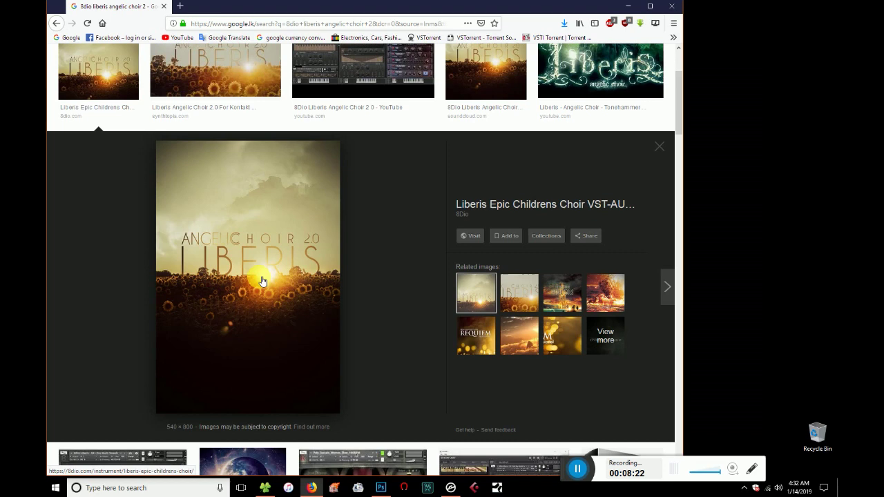
- Start saving the poster image and set the destination to the Kontakt folder in D: > Softwares > Music Productions > Plugins
right_click(212, 243)
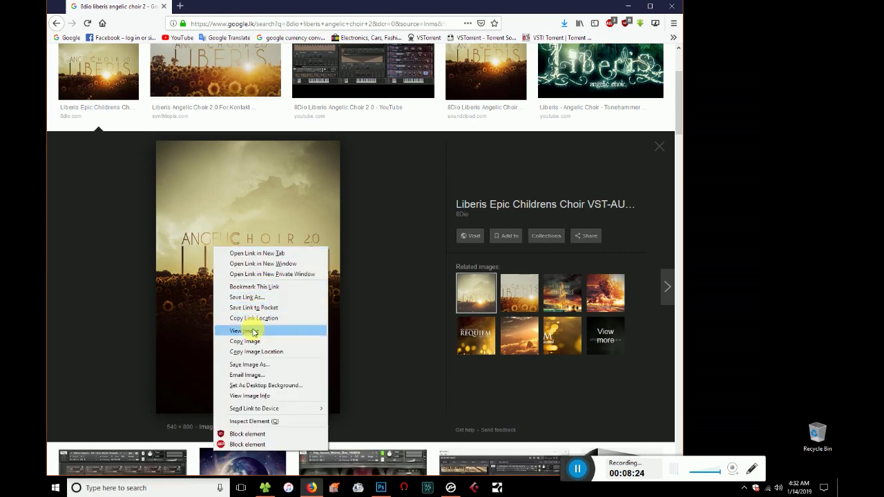
left_click(246, 366)
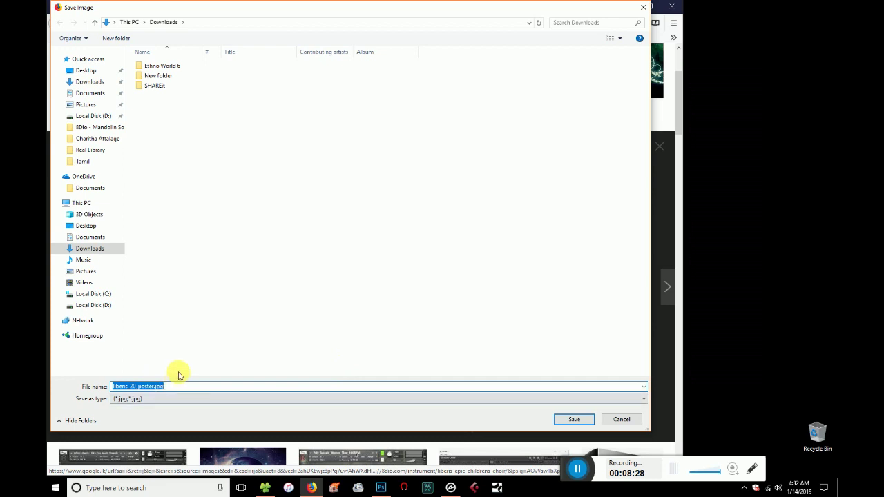
left_click(141, 387)
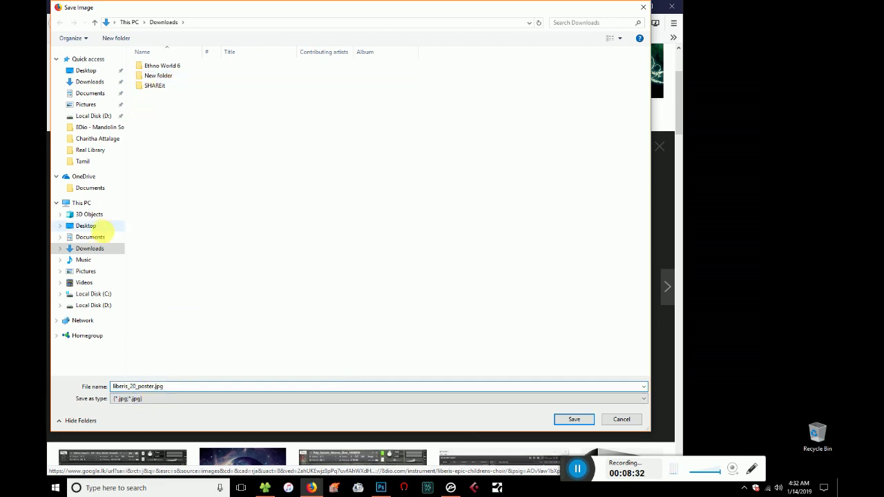
left_click(92, 306)
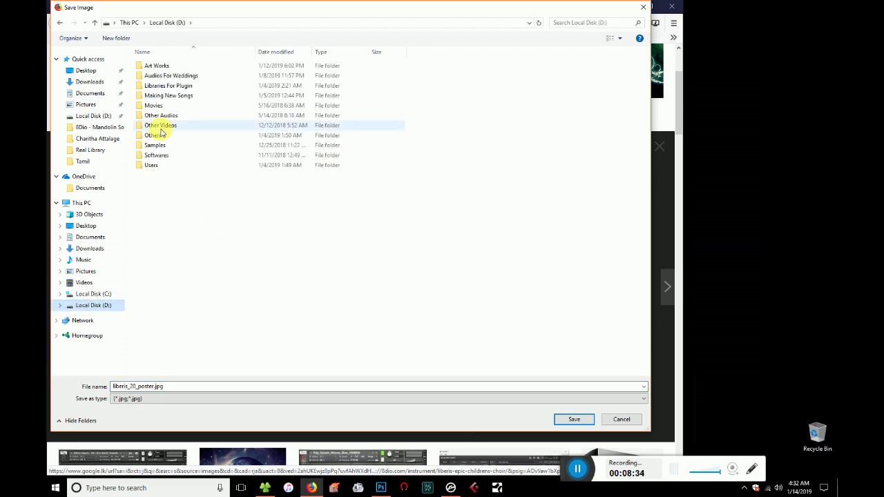
double_click(156, 157)
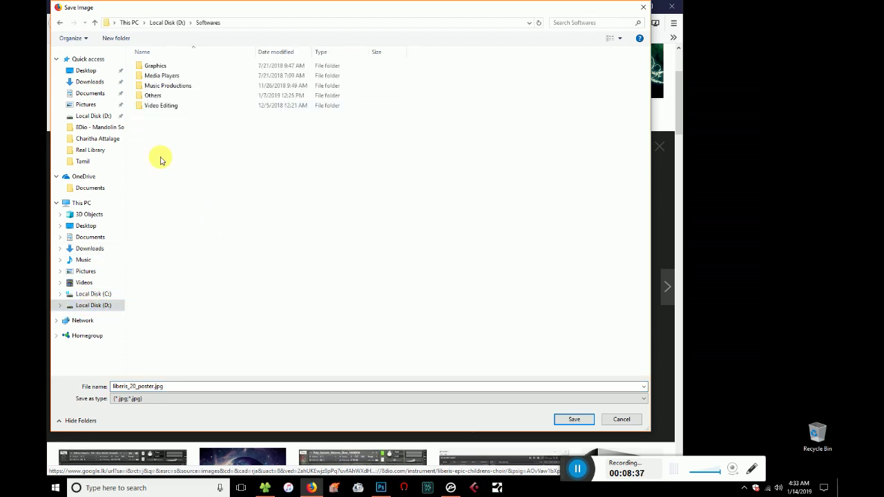
double_click(158, 86)
left_click(155, 77)
double_click(155, 77)
double_click(158, 85)
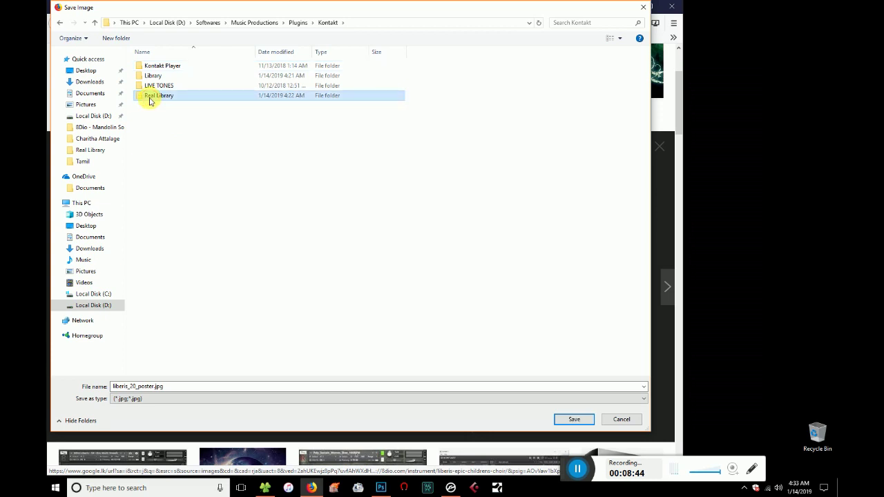
- Save the poster as liberis_20_poster.jpg in Real Library > 8Dio - Angelic Choir V.2
double_click(149, 100)
scroll(207, 201, "down", 3)
scroll(155, 173, "up", 2)
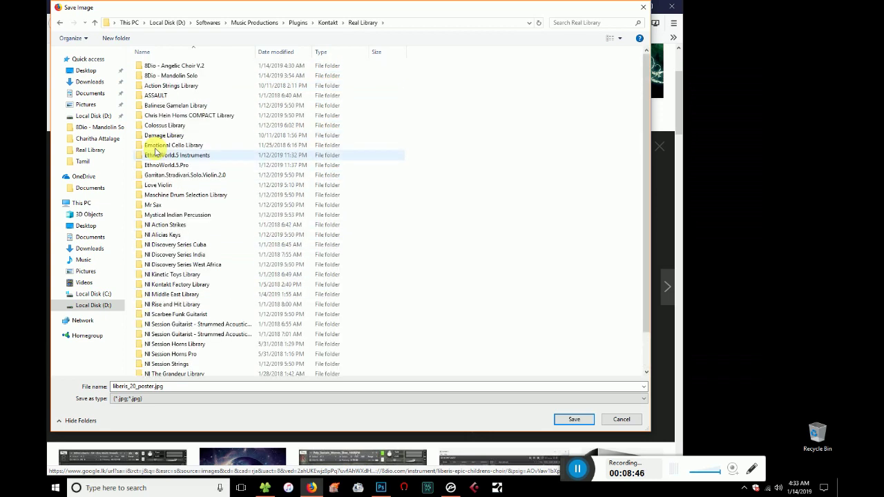
double_click(152, 62)
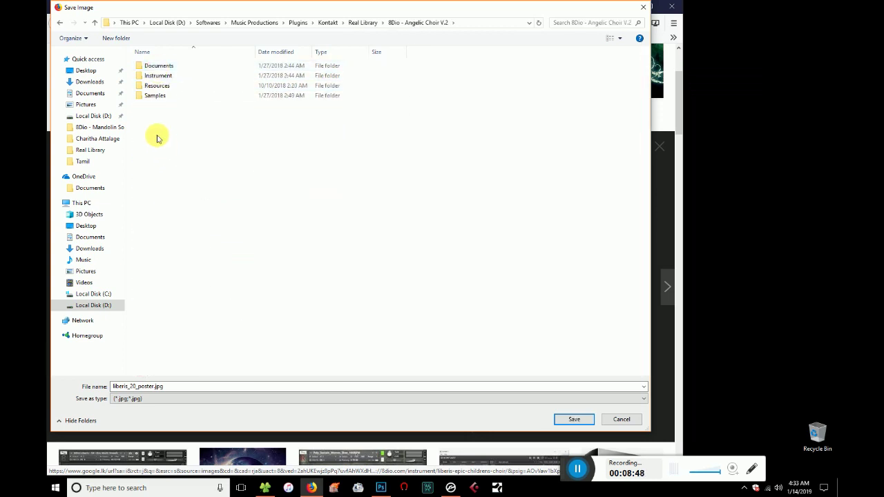
left_click(142, 400)
left_click(140, 406)
left_click(573, 419)
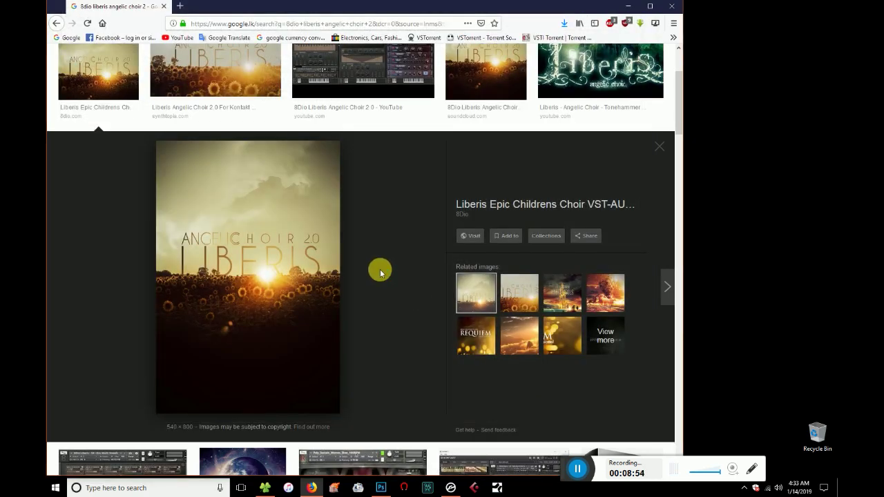
- Minimize Firefox and check the image details of liberis_20_poster.jpg and Wallpaper.png in the library folder
left_click(630, 7)
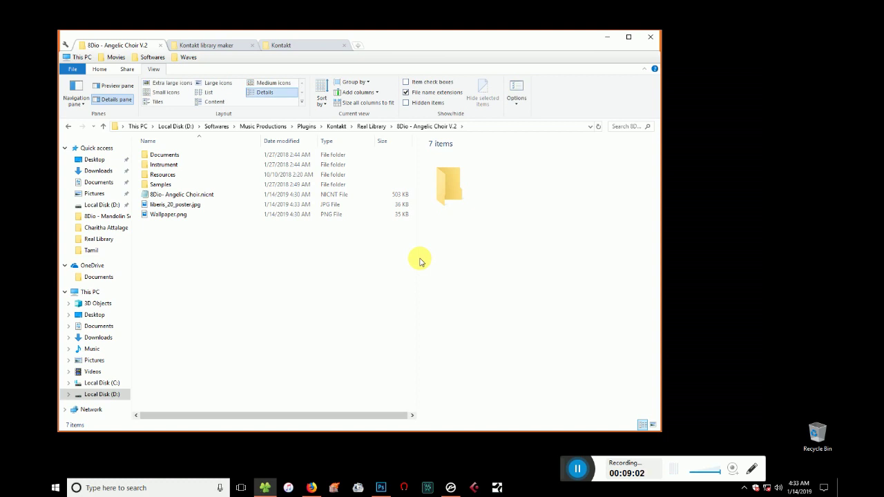
left_click(160, 205)
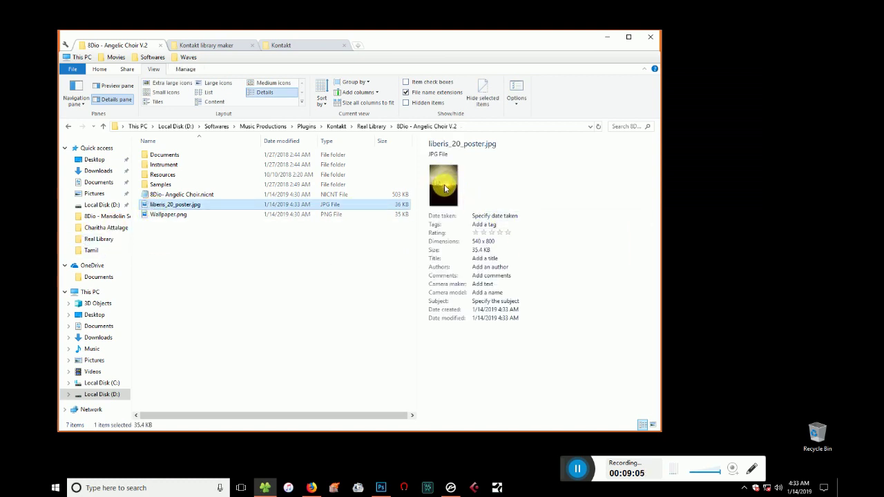
left_click(160, 214)
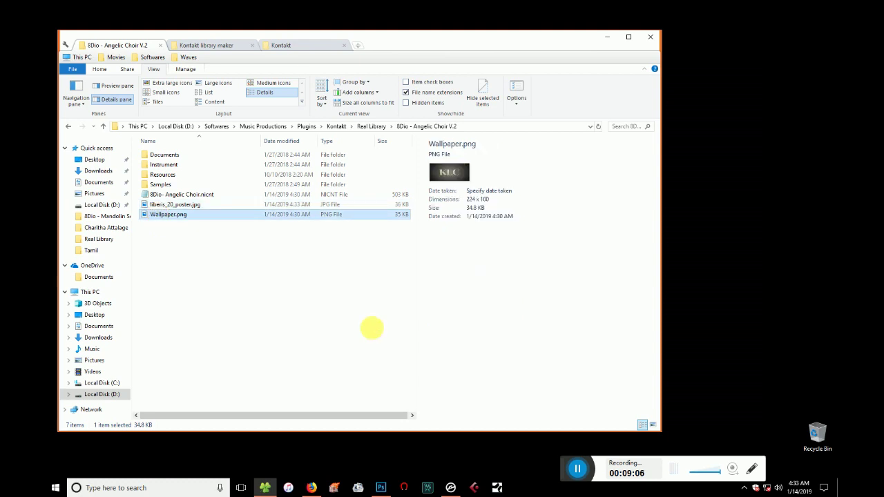
- Look at the Mandolin Solo banner in Photoshop, recheck both image files in the library folder, and return to Photoshop
left_click(380, 482)
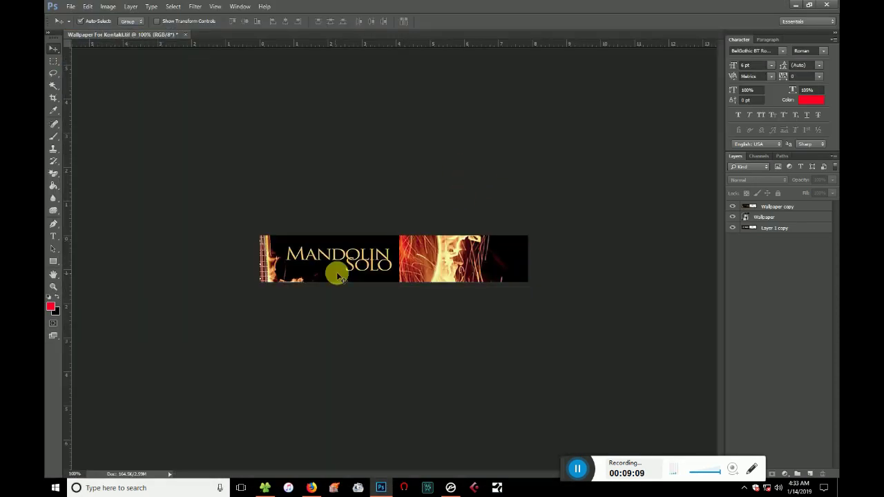
left_click(334, 274)
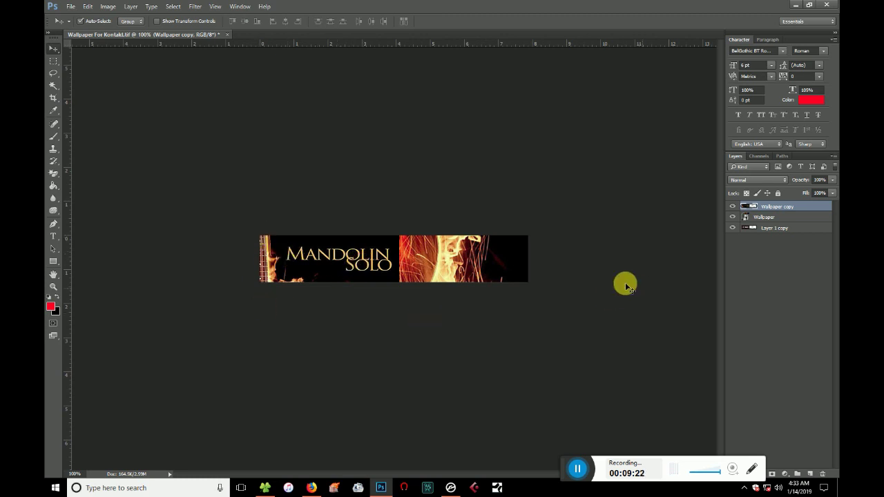
left_click(266, 487)
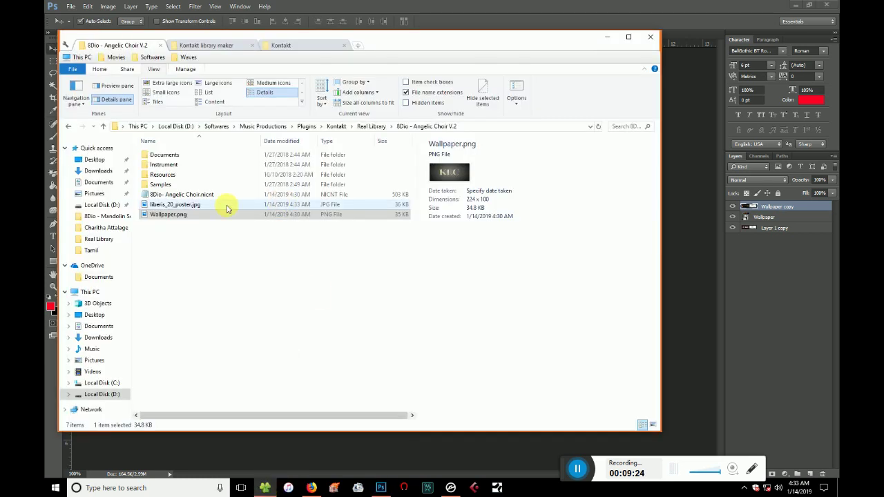
left_click(167, 205)
left_click(166, 215)
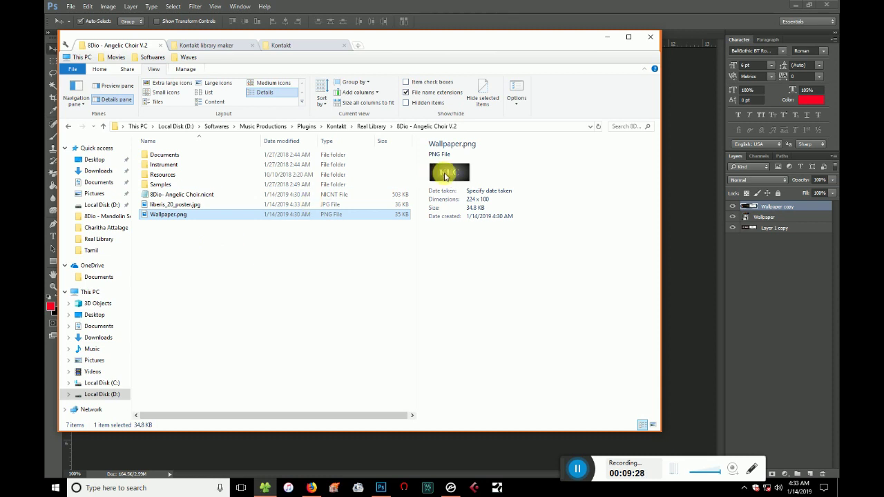
left_click(349, 443)
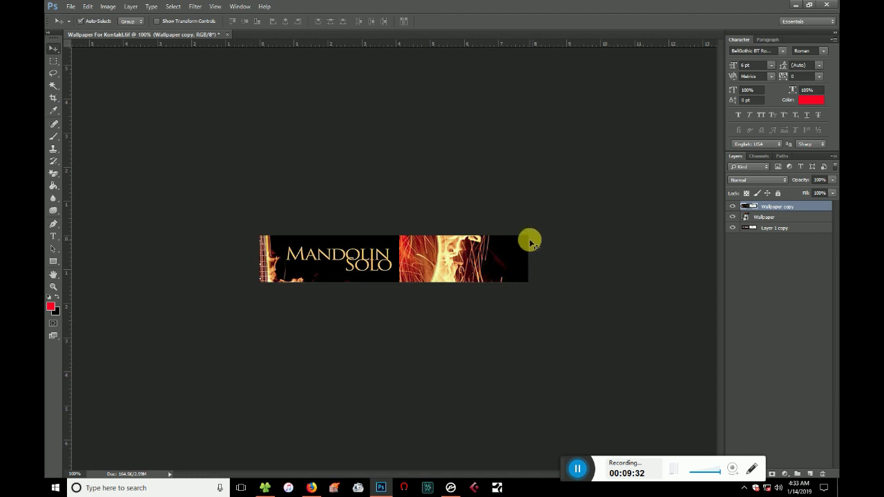
- Place liberis_20_poster.jpg from the library folder into the Wallpaper For Kontakt.tif document in Photoshop
left_click(266, 487)
left_click_drag(158, 217, 174, 199)
left_click(173, 203)
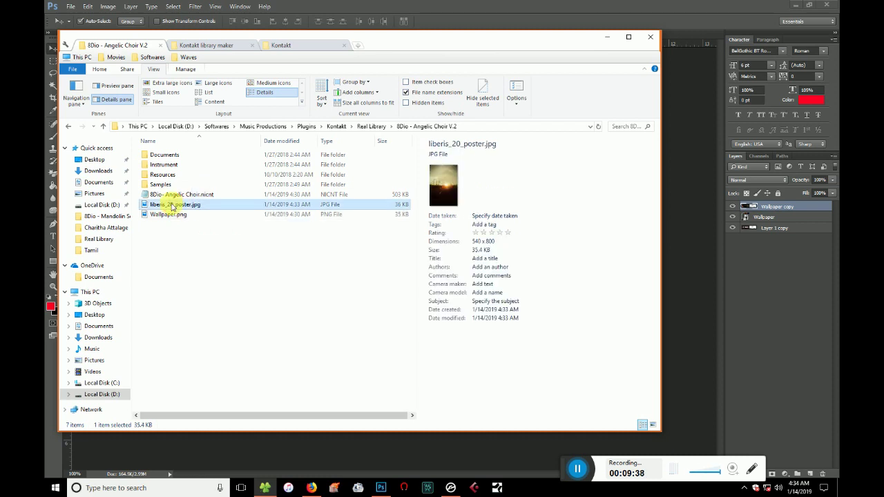
left_click_drag(153, 204, 392, 262)
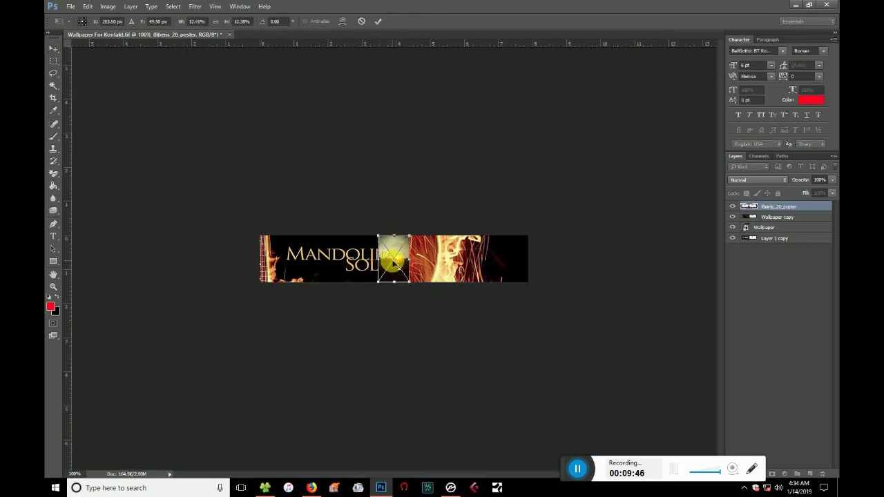
- Scale the placed poster to about 28.7% and align it with the banner's left edge
left_click_drag(410, 284, 446, 288)
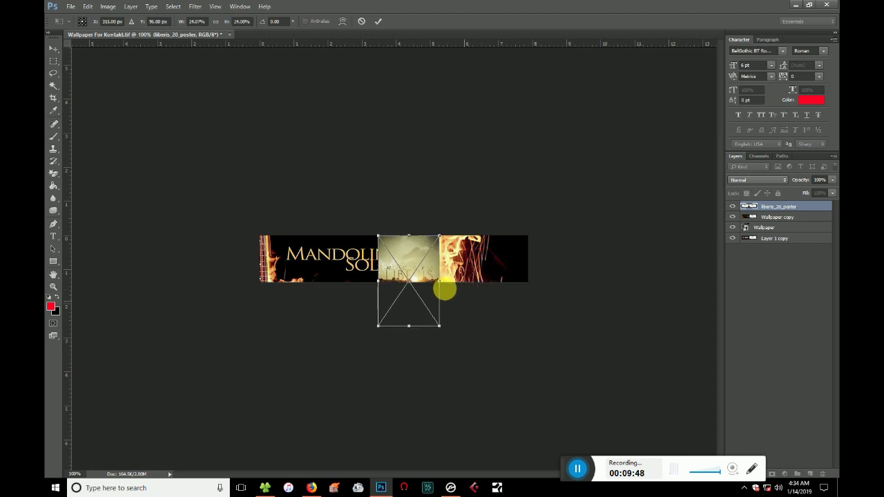
left_click_drag(404, 259, 329, 261)
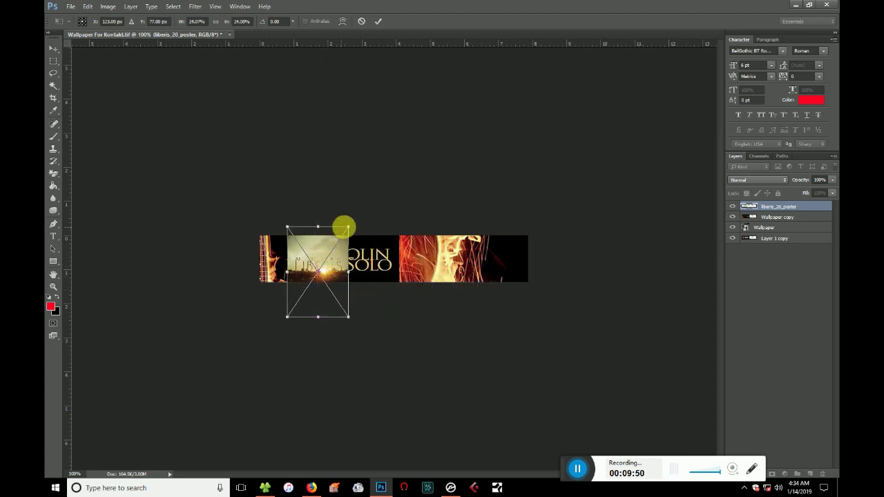
left_click_drag(349, 225, 359, 208)
left_click_drag(347, 259, 320, 256)
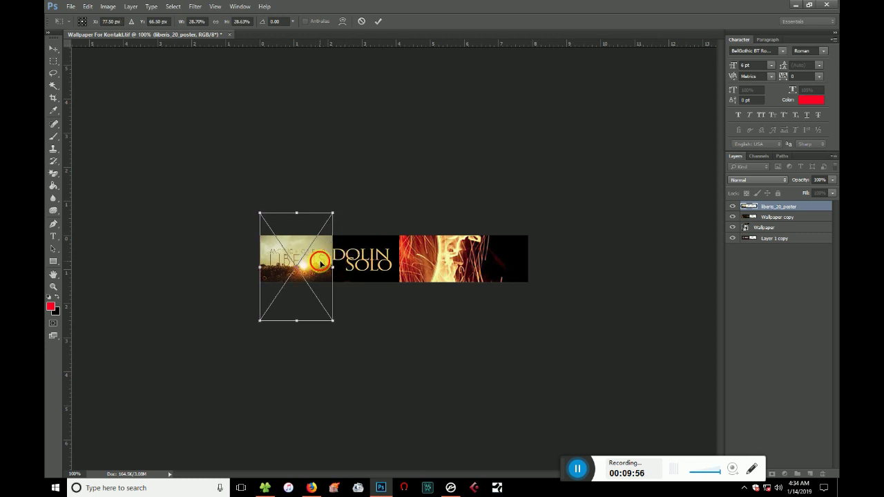
key("Return")
- Duplicate the poster layer, enlarge the copy to about 46.7%, and align it with the banner's left edge
left_click_drag(322, 260, 419, 263)
key("ctrl+t")
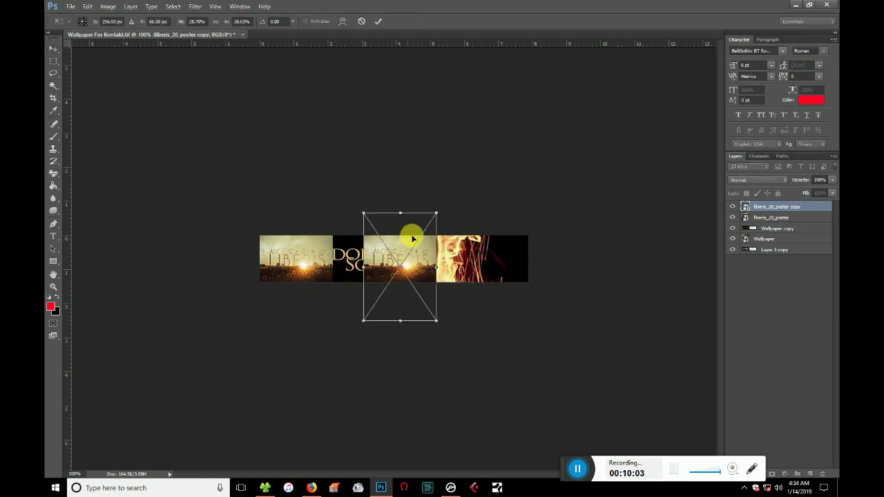
left_click_drag(434, 214, 481, 202)
mouse_move(430, 266)
left_mouse_down()
mouse_move(424, 187)
mouse_move(426, 268)
left_mouse_up()
left_click_drag(424, 306, 331, 294)
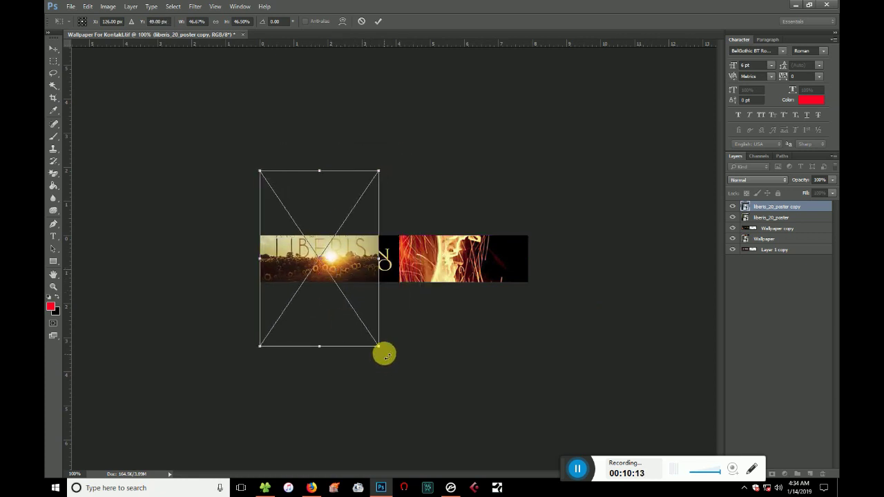
- Stretch the poster copy to about 111.7% wide and 54.8% high, positioned so its cloudy sky fills the whole banner
left_click_drag(389, 351, 417, 345)
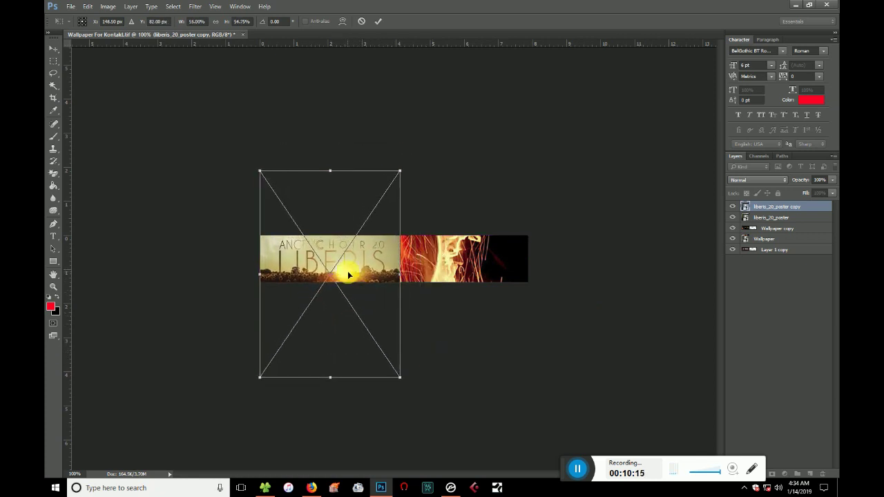
left_click_drag(351, 268, 341, 325)
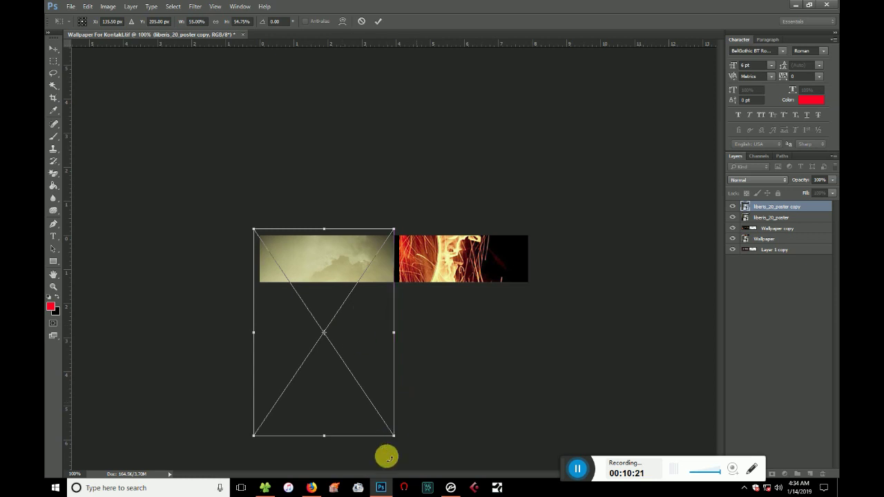
left_click_drag(396, 335, 538, 322)
mouse_move(438, 263)
left_mouse_down()
mouse_move(446, 242)
mouse_move(445, 252)
left_mouse_up()
key("Return")
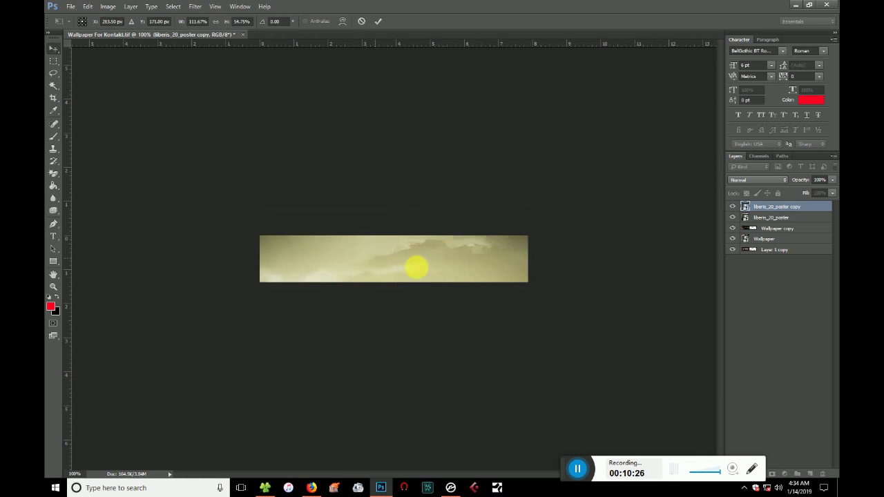
- Move the original liberis_20_poster layer above its copy, enlarge it, and place its title within the banner's left half
left_click_drag(768, 215, 778, 215)
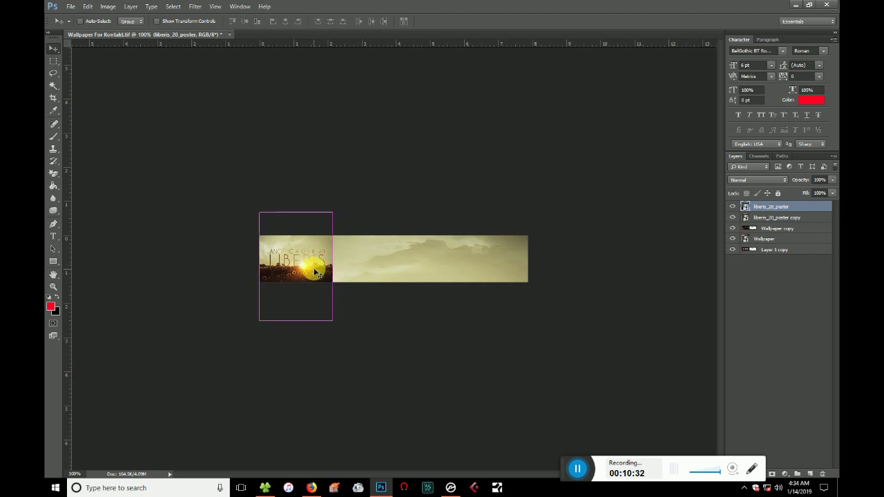
key("ctrl+t")
left_click_drag(332, 270, 366, 266)
left_click_drag(366, 321, 375, 329)
left_click_drag(353, 267, 367, 267)
key("Return")
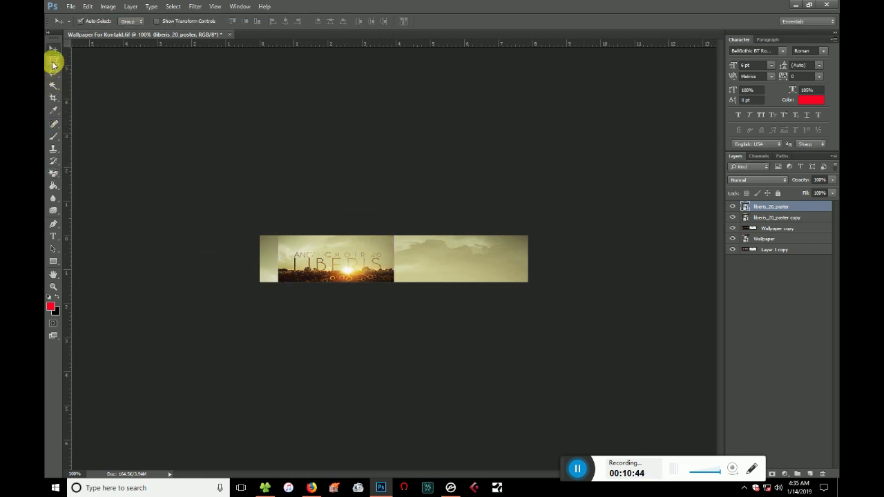
- Choose the Eraser and rasterize the liberis_20_poster layer
left_click(54, 173)
left_click(90, 172)
right_click(774, 211)
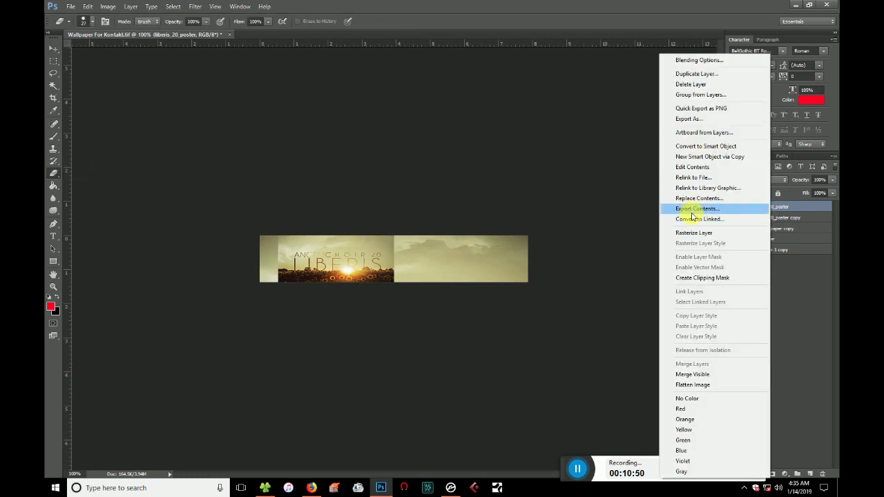
left_click(689, 233)
- Erase the poster layer's left and right edges with a soft 72 px eraser to blend them into the cloudy sky
left_click_drag(379, 248, 403, 245)
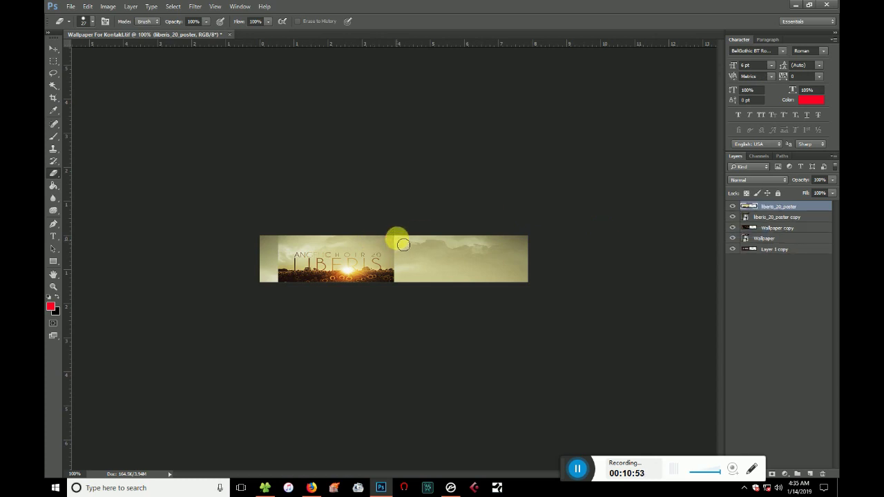
left_click(94, 23)
left_click_drag(111, 57, 118, 53)
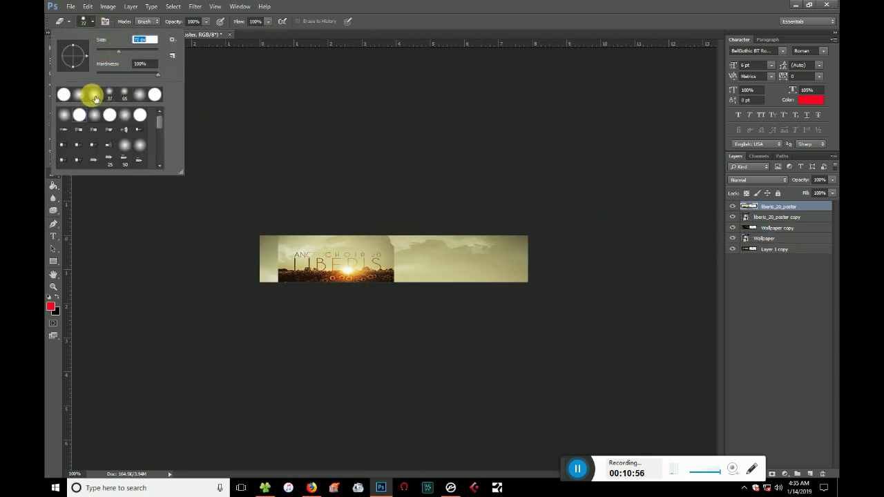
key("Return")
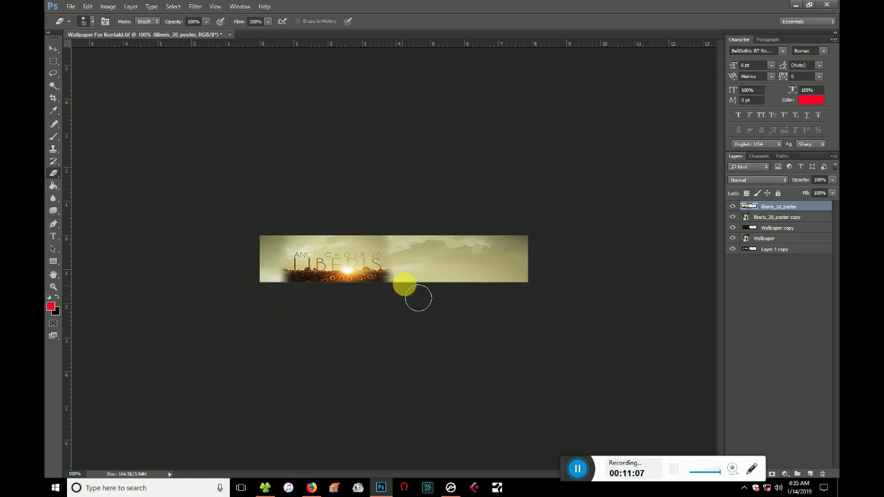
- Shift the poster layer slightly left, enlarge it to about 111%, and raise its title within the banner's left half
left_click(54, 49)
mouse_move(341, 249)
left_mouse_down()
mouse_move(352, 251)
mouse_move(341, 257)
left_mouse_up()
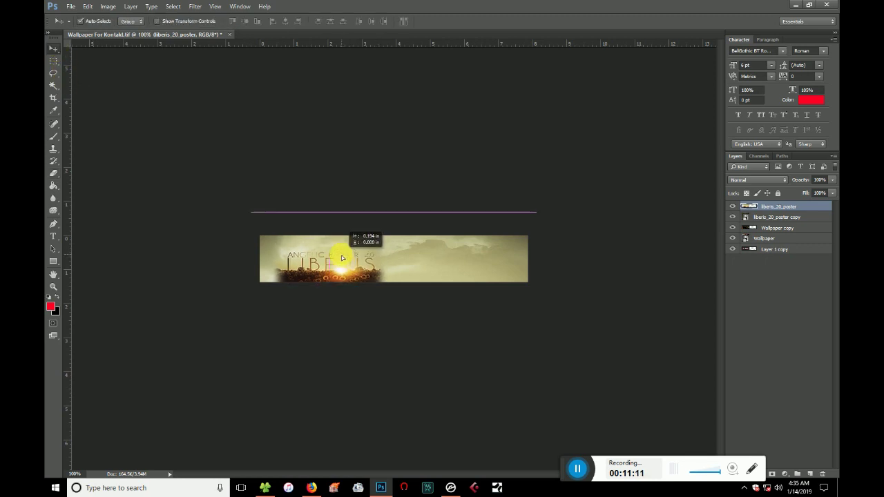
key("ctrl+t")
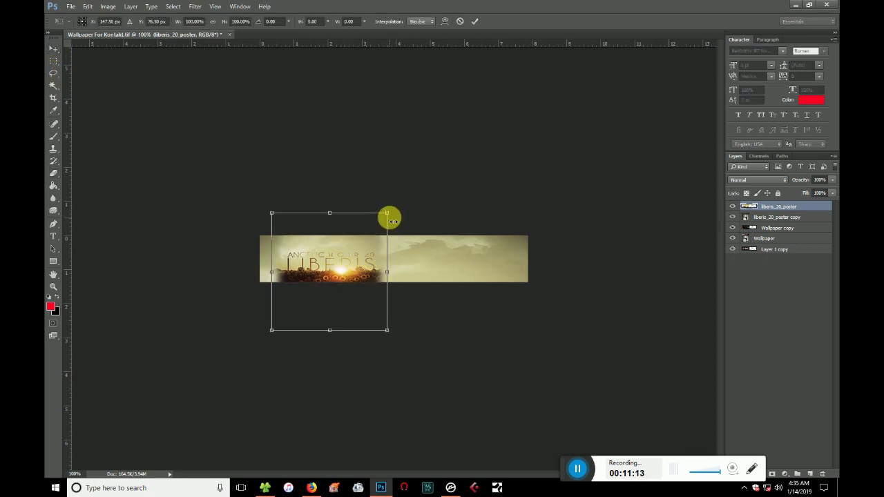
left_click_drag(388, 213, 402, 205)
left_click_drag(358, 260, 355, 258)
key("Return")
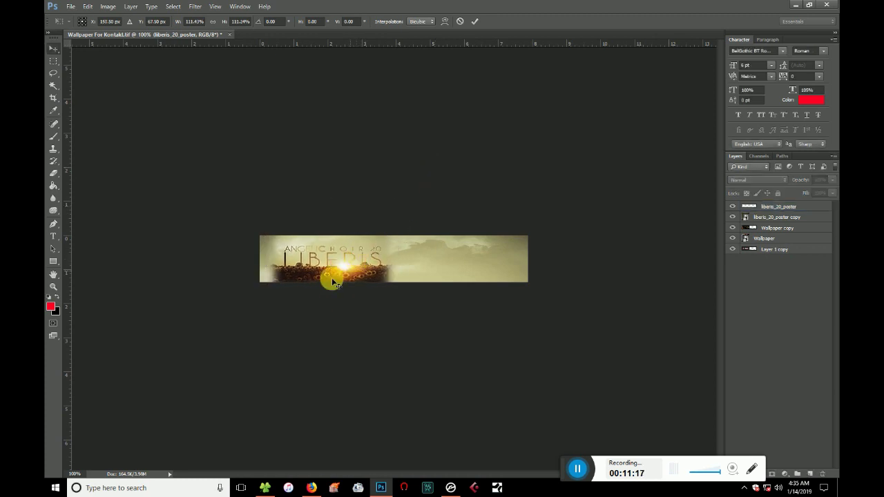
- Start saving a copy of the banner on Local Disk (D:) with JPEG as the format
key("ctrl+shift+s")
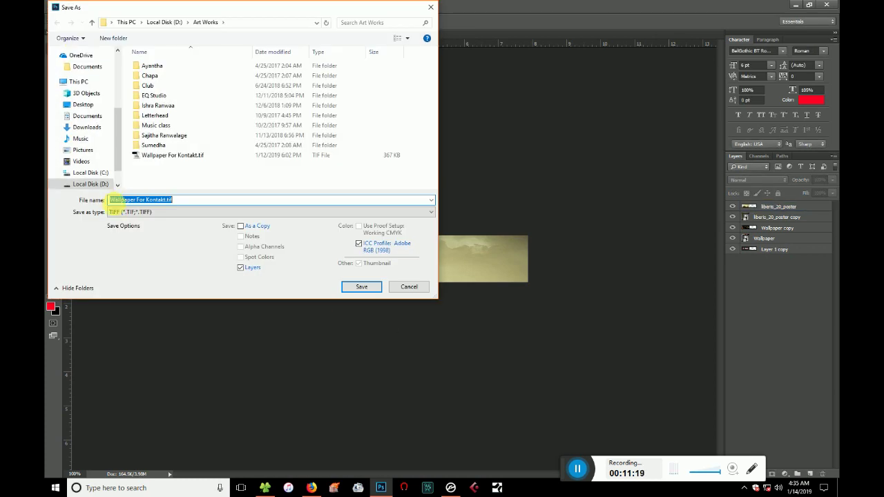
scroll(114, 164, "down", 2)
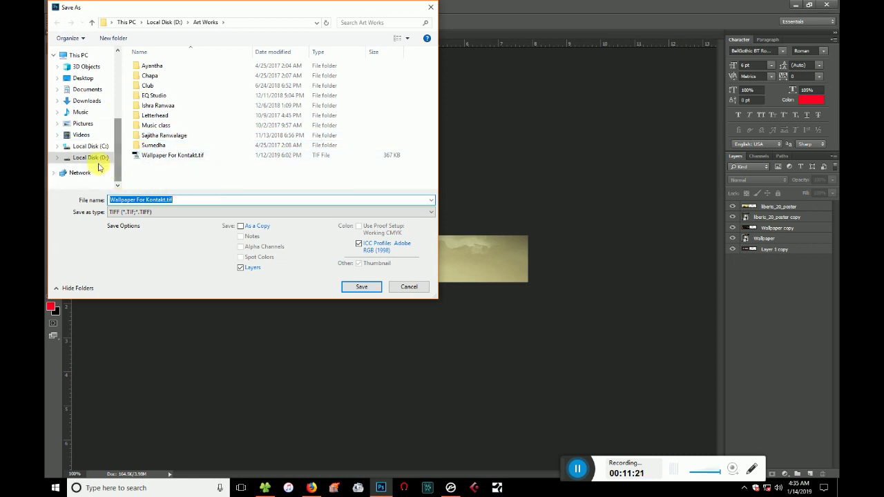
left_click(104, 158)
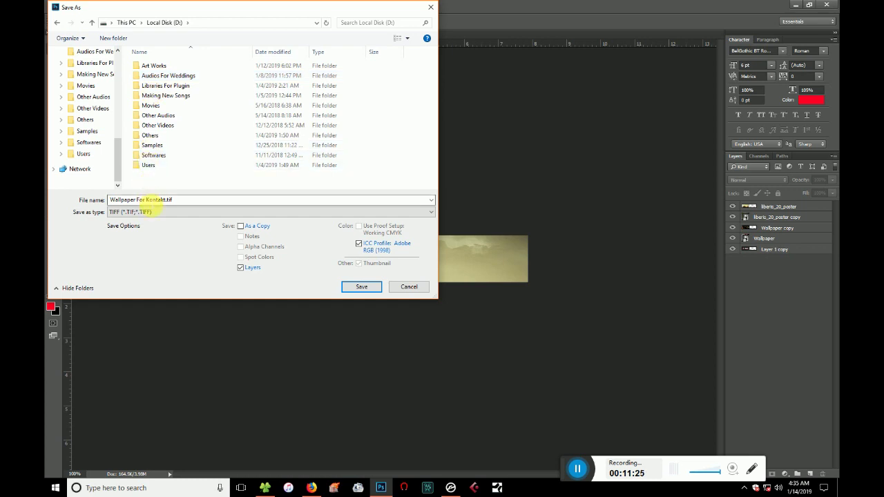
left_click(131, 212)
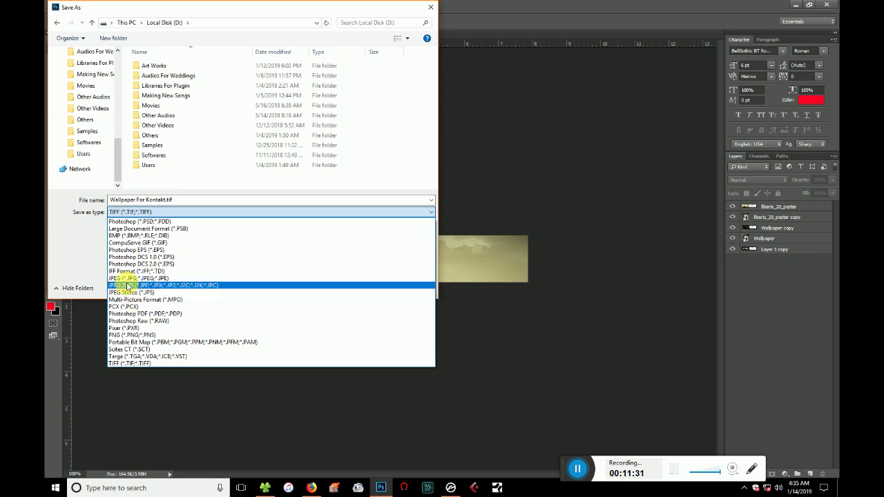
left_click(119, 278)
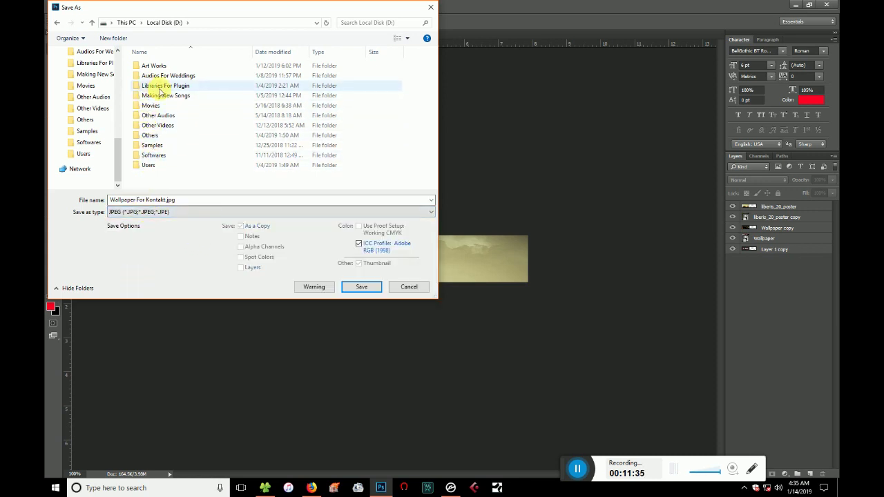
- Set the save location to the 8Dio - Angelic Choir V.2 folder within Softwares, Music Productions, Plugins, Kontakt, Real Library
left_click(151, 158)
double_click(151, 158)
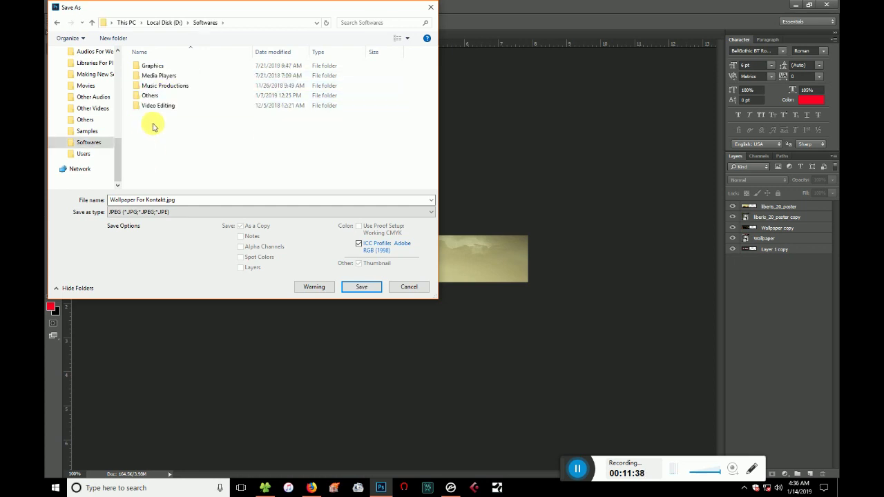
double_click(153, 86)
double_click(154, 75)
double_click(149, 86)
double_click(156, 95)
scroll(165, 135, "down", 3)
scroll(168, 142, "up", 3)
double_click(164, 67)
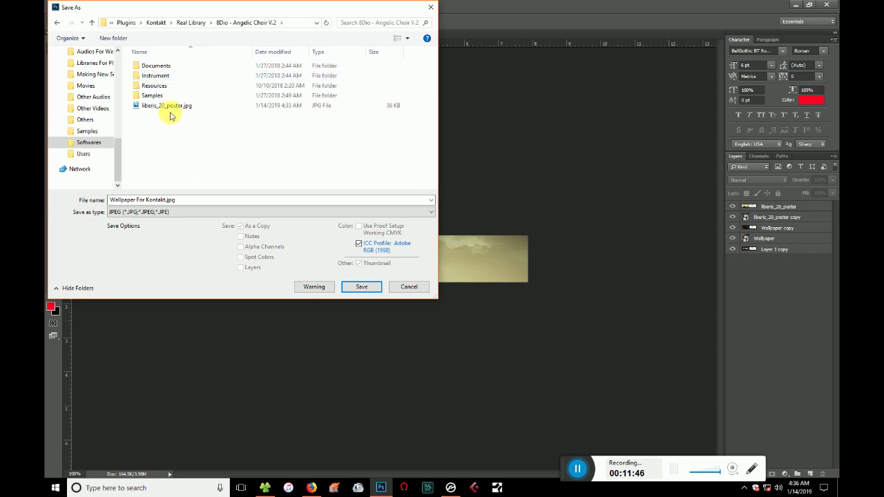
- Save the banner in PNG format over the existing Wallpaper.png, using smallest compression and no interlacing
left_click(145, 214)
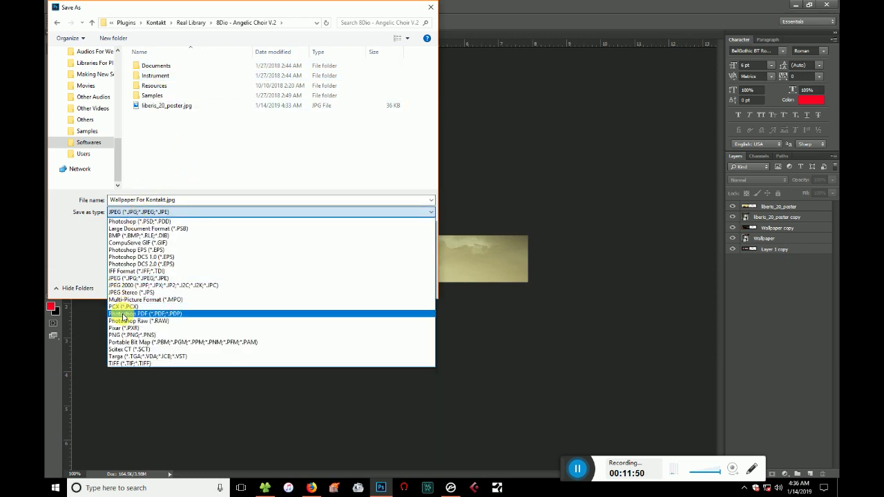
left_click(124, 335)
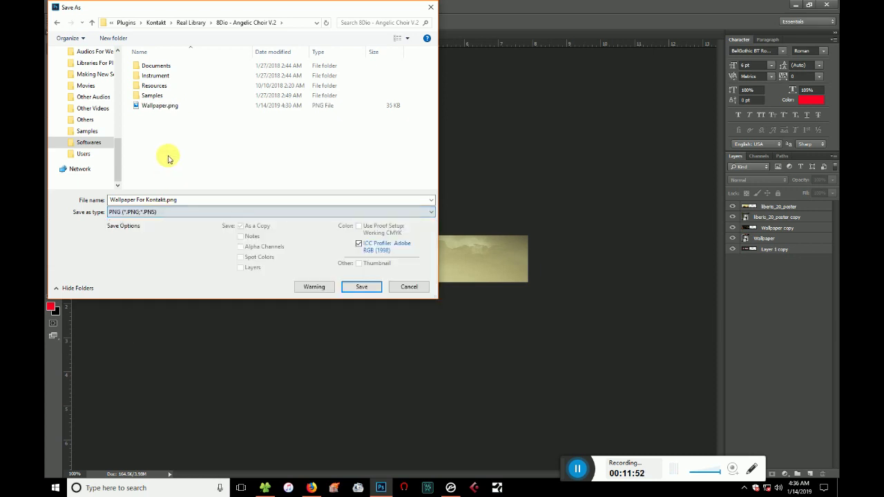
left_click(148, 106)
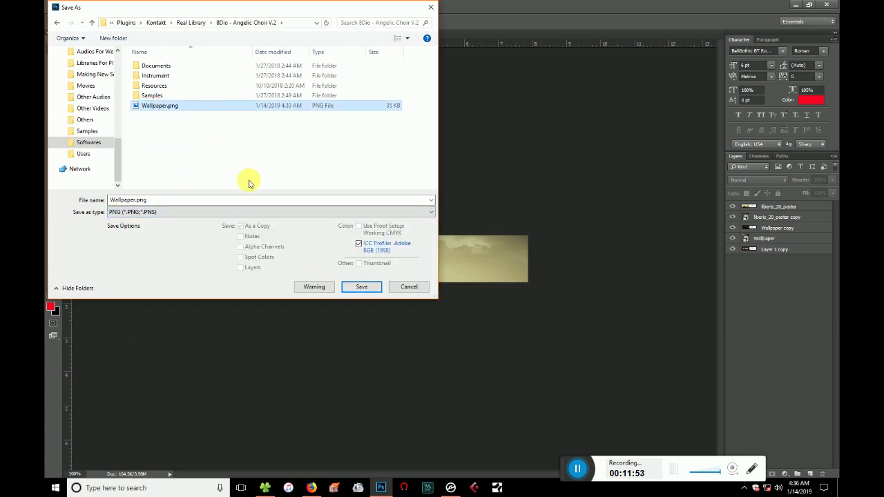
left_click(361, 288)
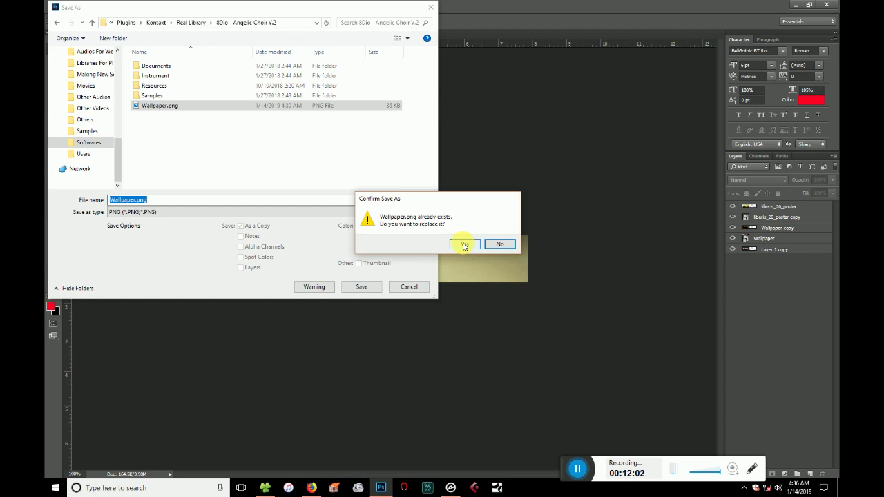
left_click(464, 244)
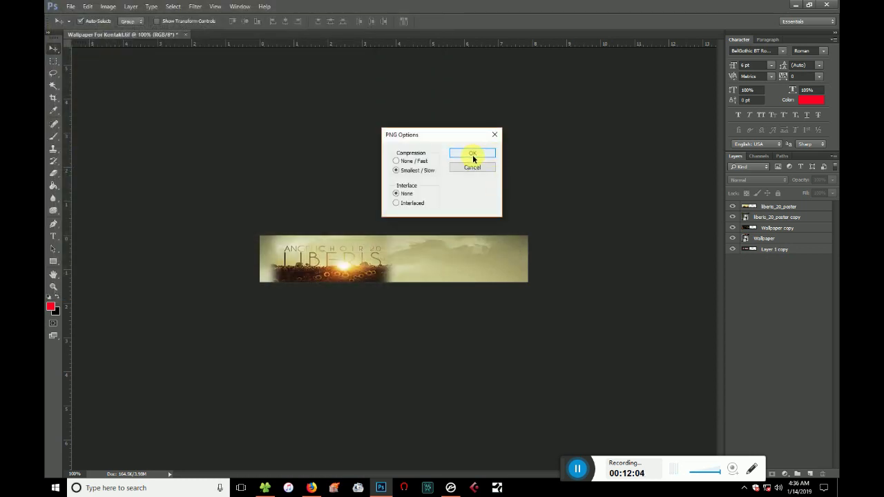
left_click(473, 154)
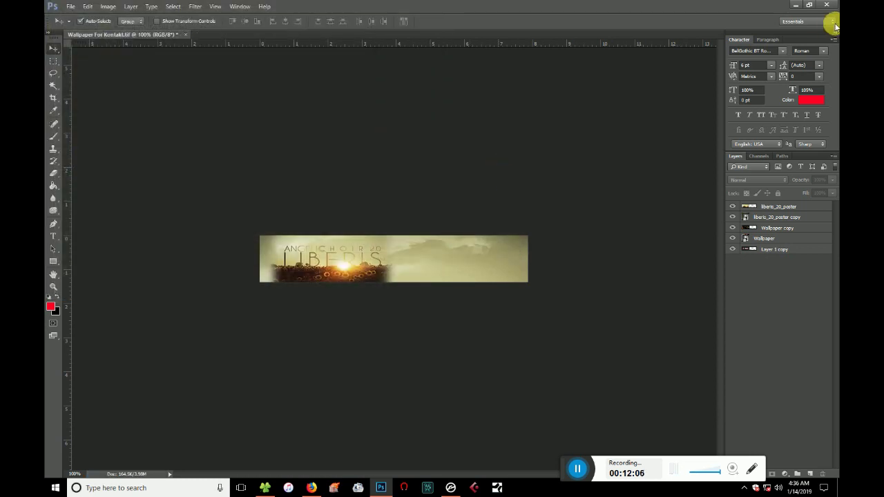
- Switch to the library folder in File Explorer, refresh it, and check the preview of Wallpaper.png
left_click(798, 6)
left_click(242, 263)
right_click(233, 247)
left_click(263, 282)
left_click(158, 215)
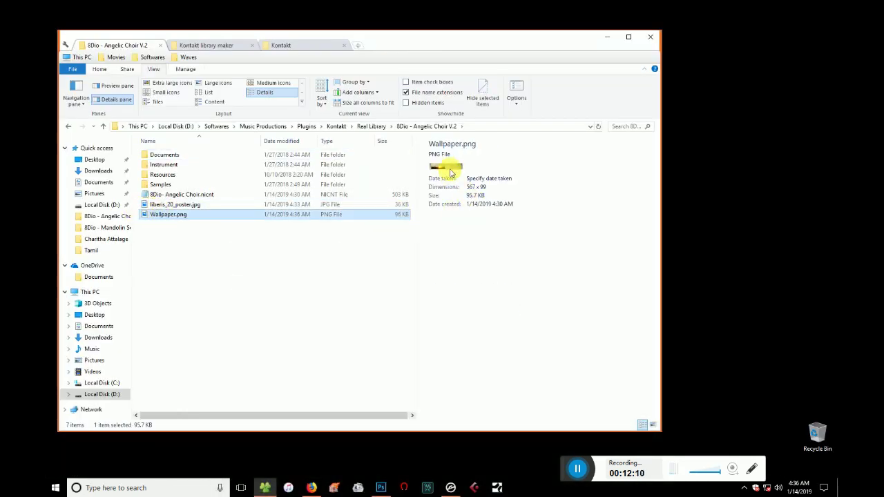
- Permanently delete liberis_20_poster.jpg from the 8Dio - Angelic Choir V.2 folder and refresh the listing
left_click(168, 206)
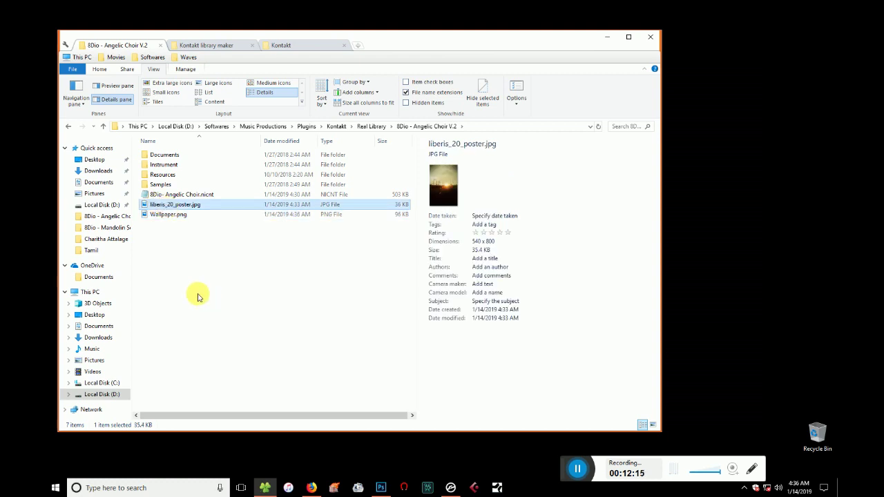
key("shift+Delete")
key("Return")
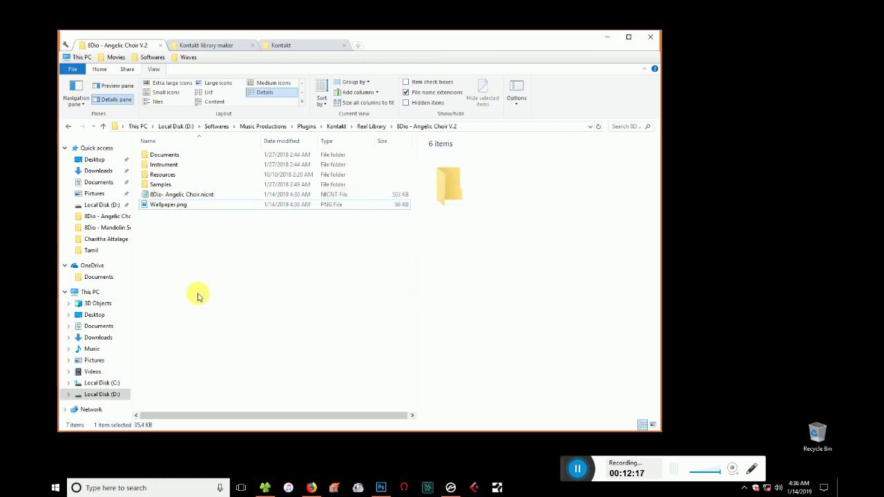
right_click(187, 244)
left_click(220, 285)
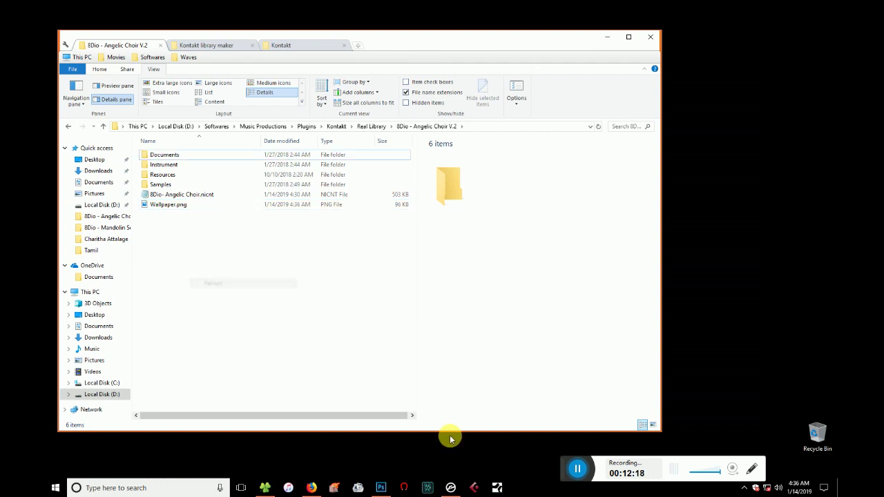
- Switch to Kontakt, check the Angelic Choir entry's wallpaper, and restart the program to reload it
left_click(450, 487)
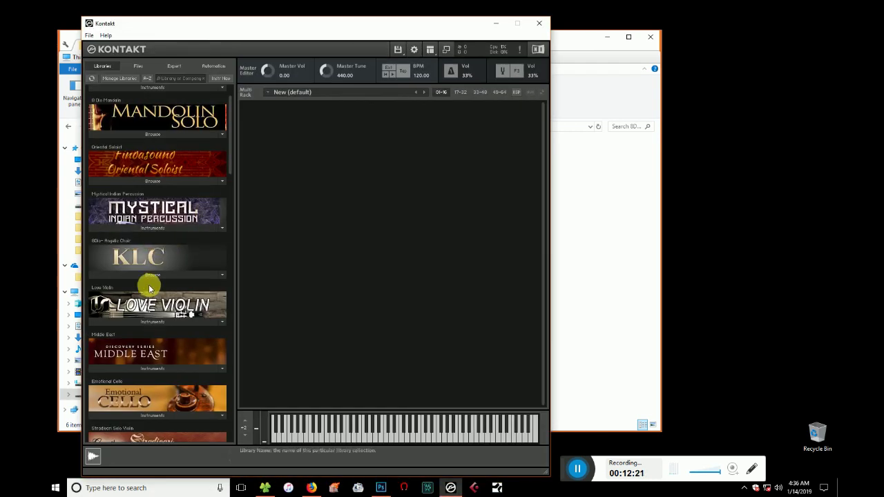
scroll(145, 282, "up", 1)
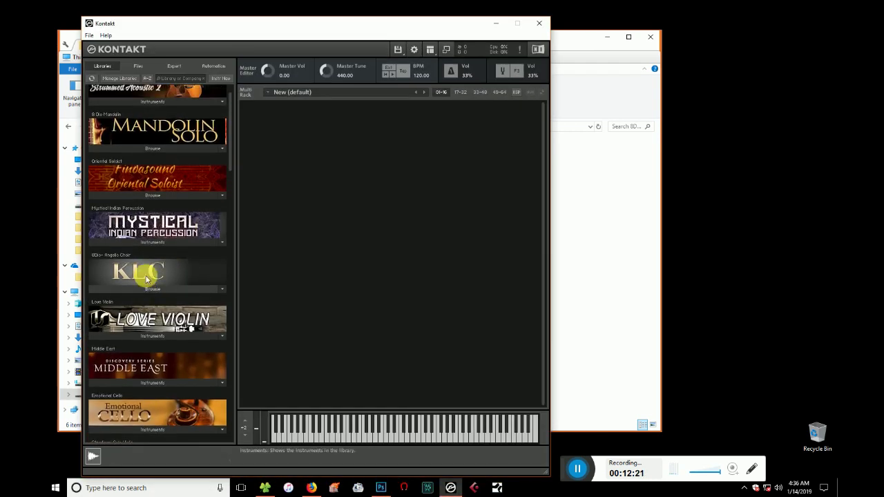
left_click(538, 23)
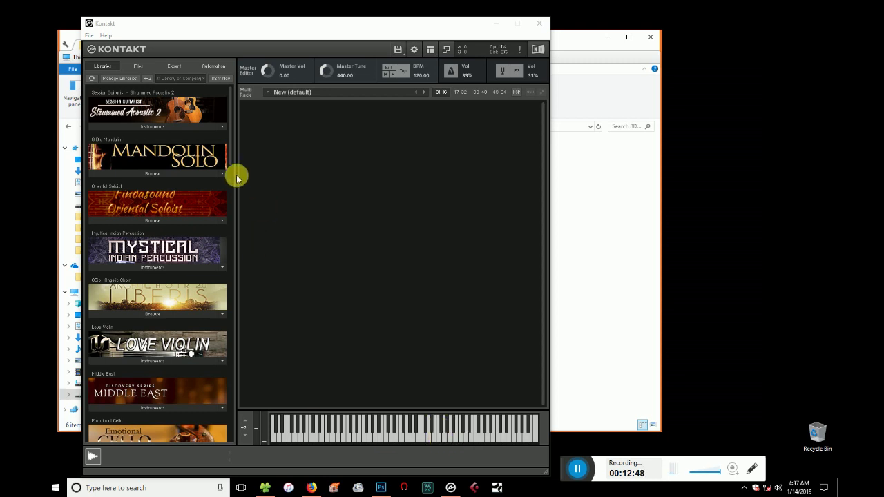
- Browse the Angelic Choir library's instruments and load 8Dio Liberis - 07 - Ens Sustains Pad La La.nki into the rack
left_click_drag(230, 160, 235, 108)
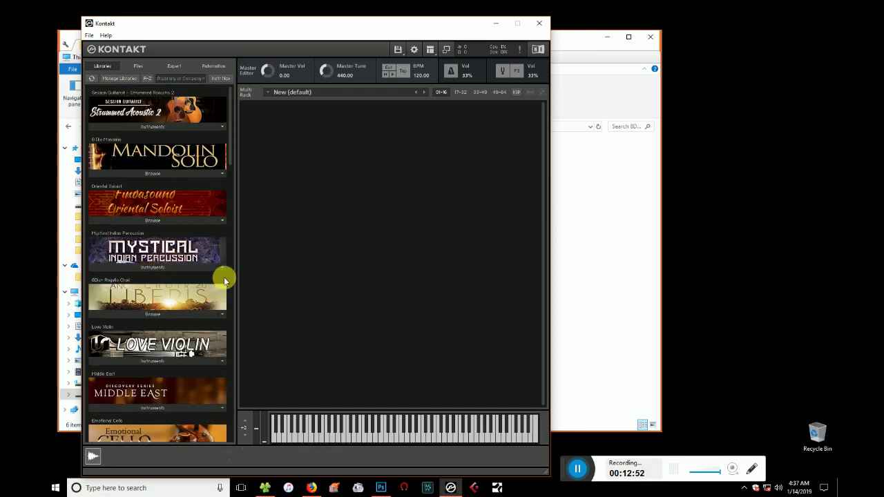
left_click_drag(232, 159, 221, 123)
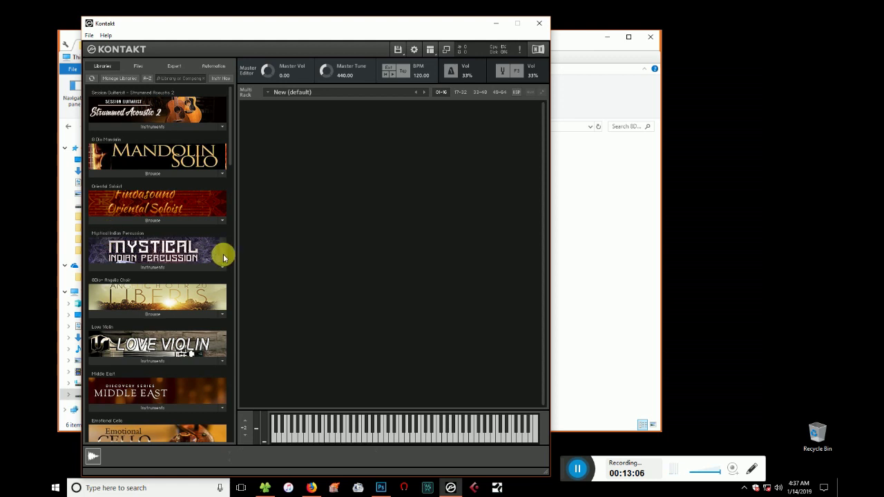
left_click(145, 311)
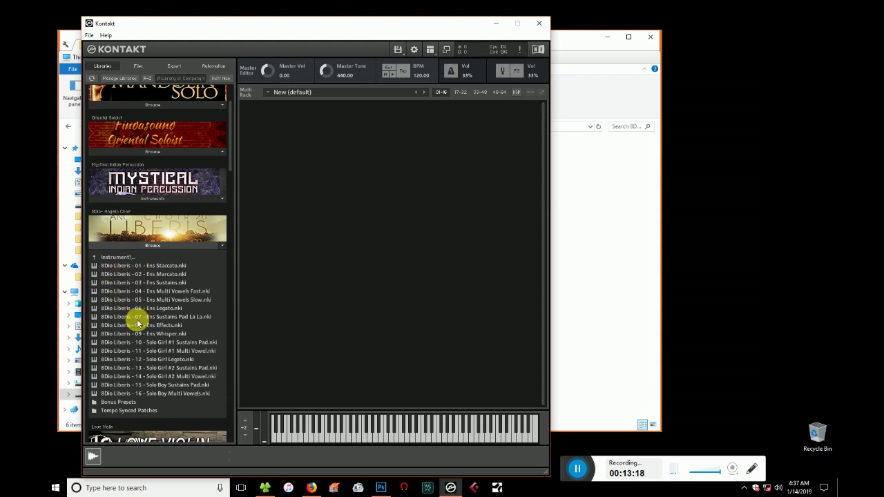
left_click_drag(139, 317, 386, 213)
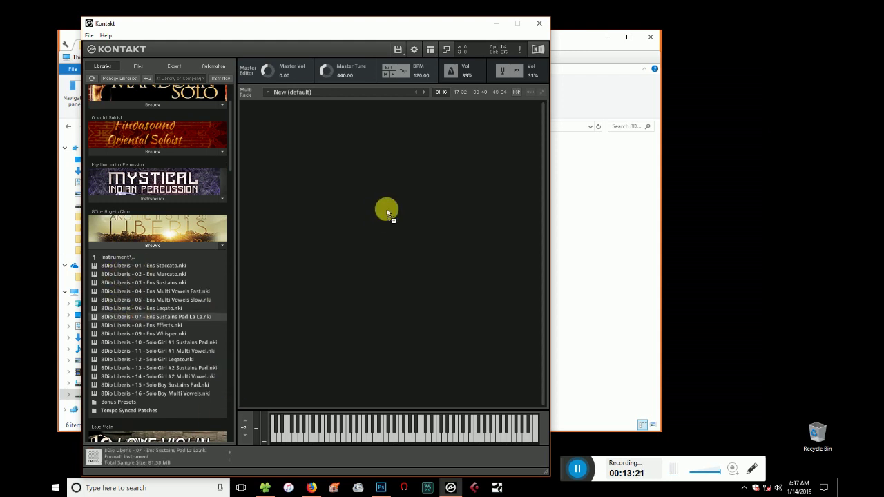